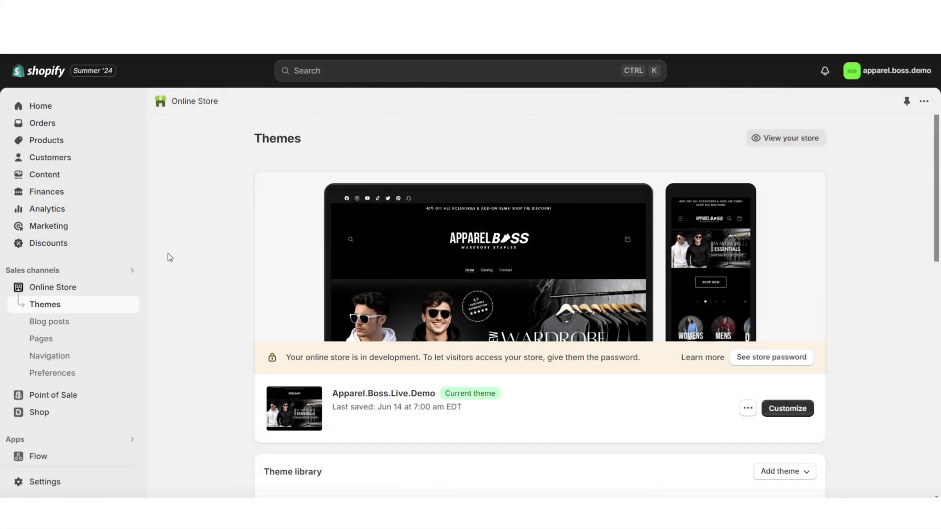
- Go from the Online Store themes page to the Products list
left_click(71, 142)
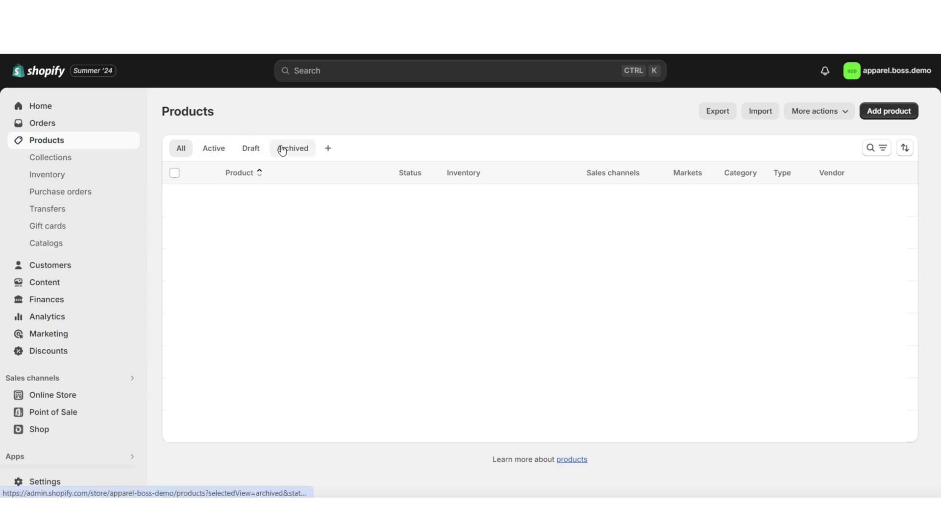
- Start a new product and set its status to Draft
left_click(875, 147)
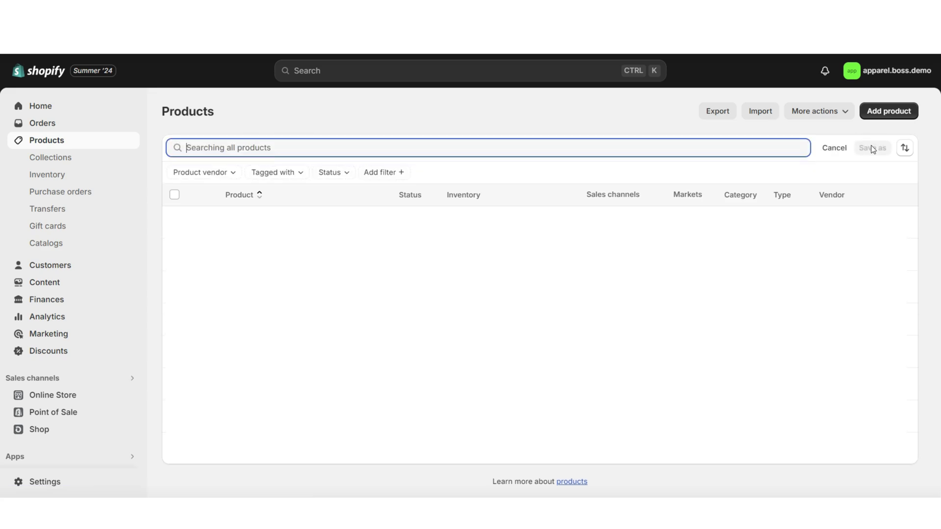
left_click(883, 112)
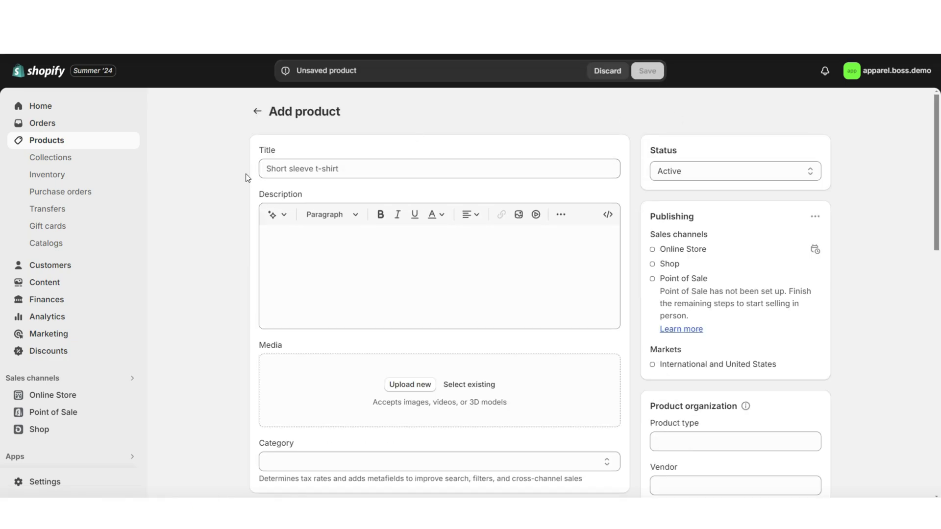
scroll(211, 188, "down", 9)
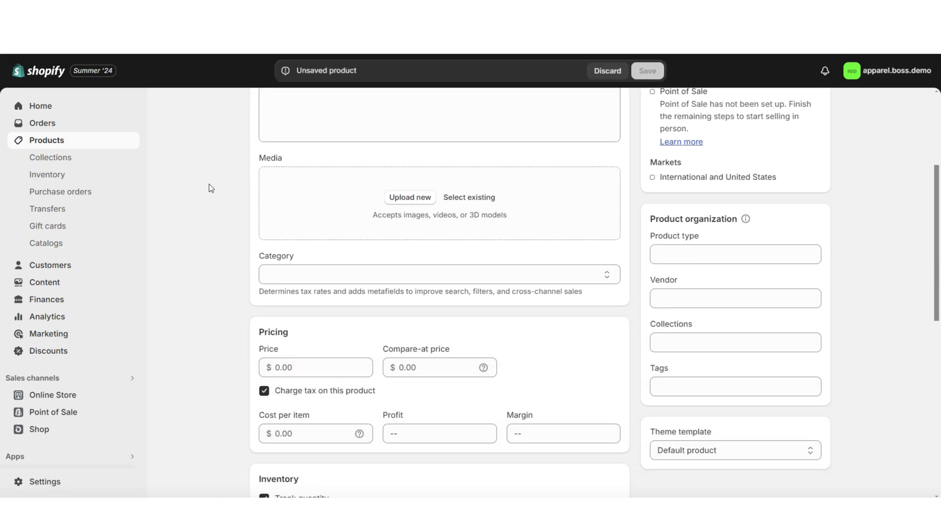
scroll(209, 184, "up", 9)
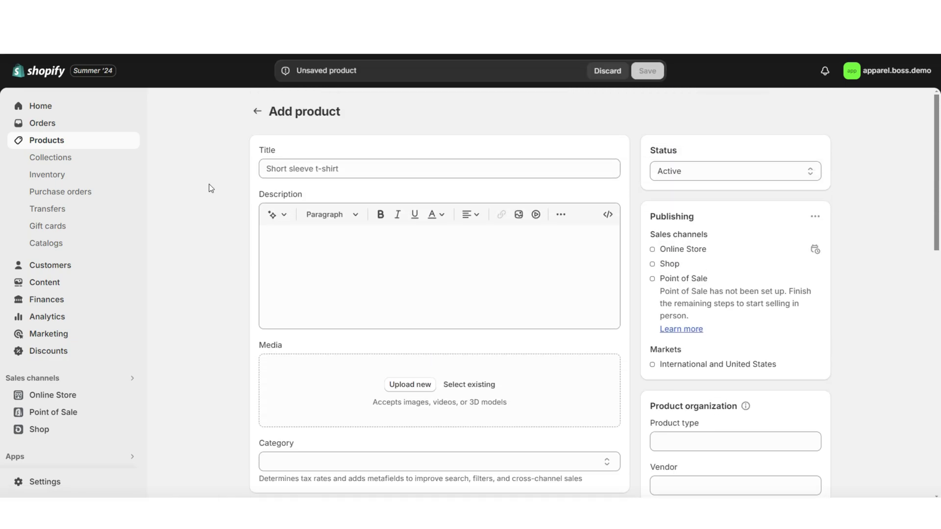
left_click(672, 175)
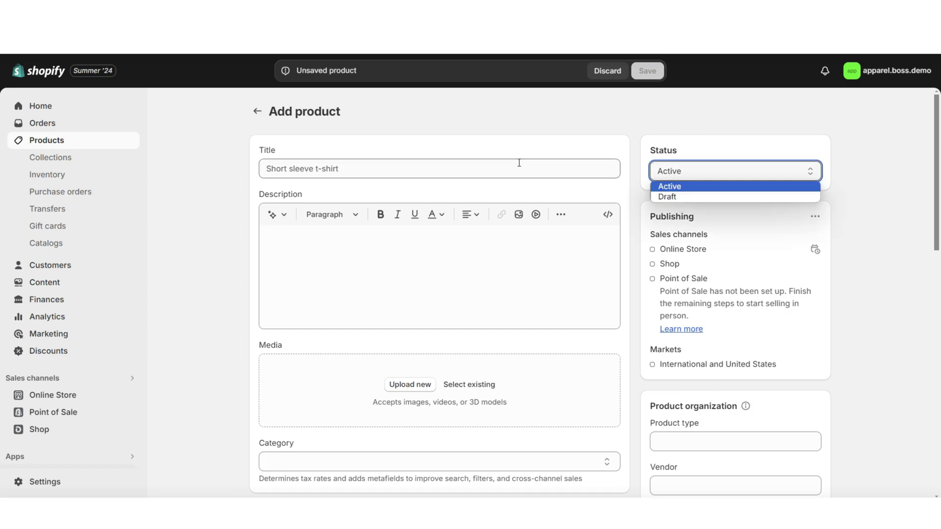
left_click(690, 193)
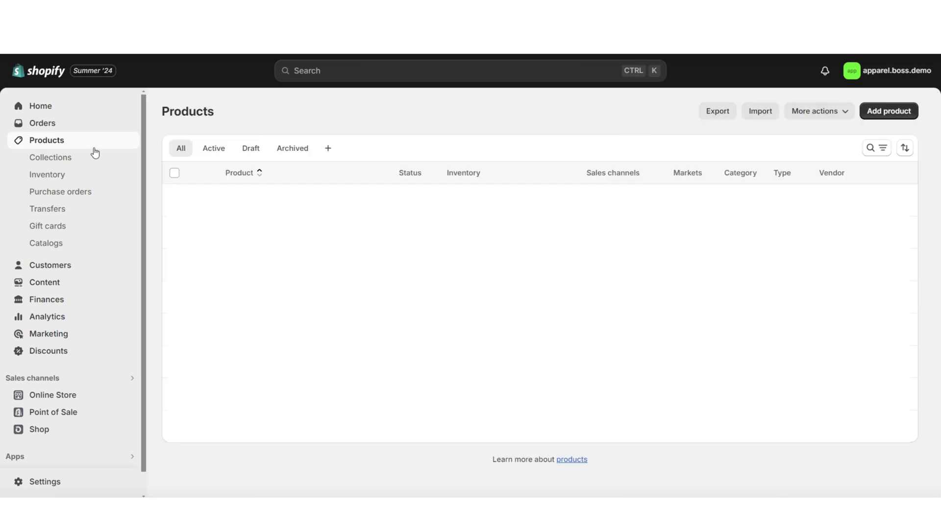
- Look over the Collections page, then return to Products and start another new product
left_click(73, 159)
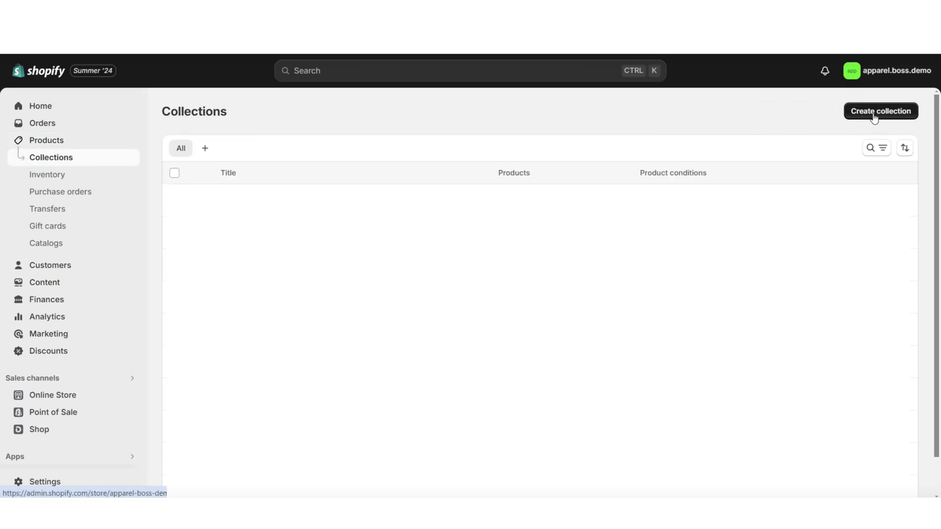
left_click(876, 147)
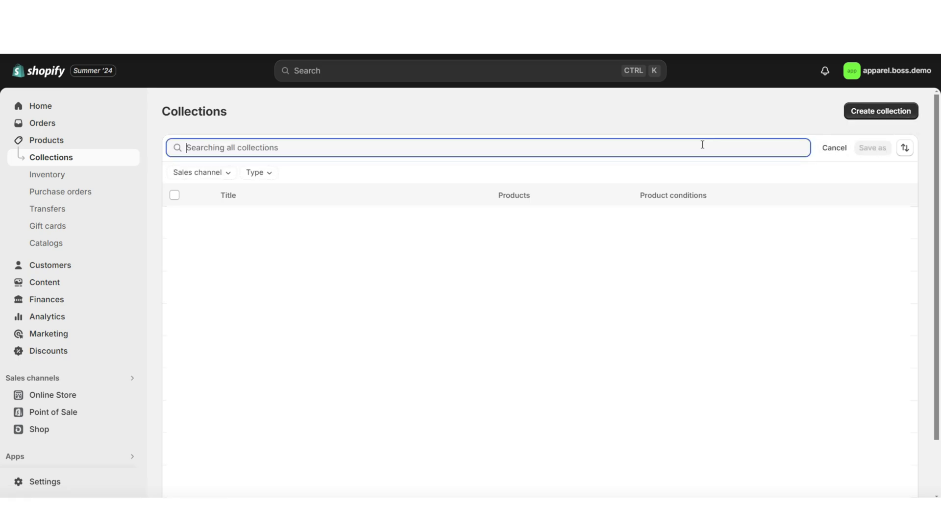
left_click(46, 140)
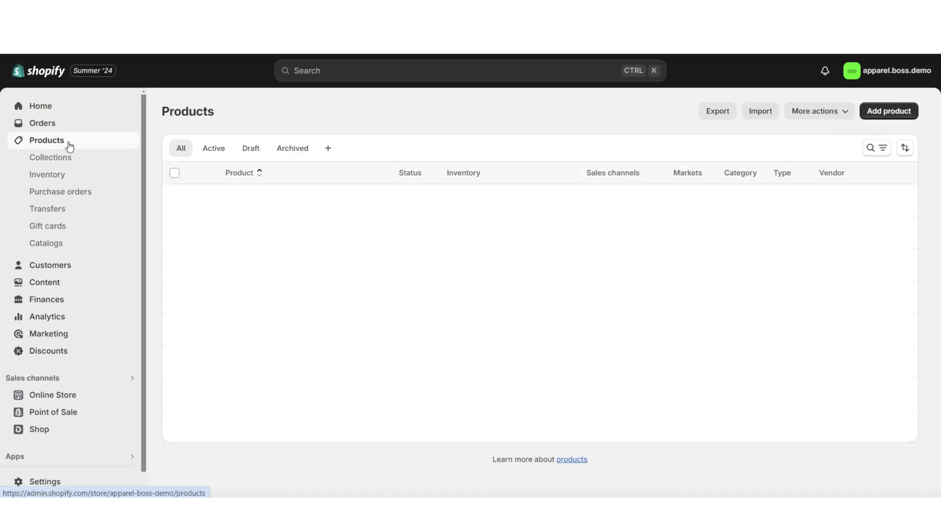
left_click(889, 112)
- Title the product 'Long Sleeve Sweatshirt' and paste the ChatGPT-written description
type("Long Sleeve Sweatshirt")
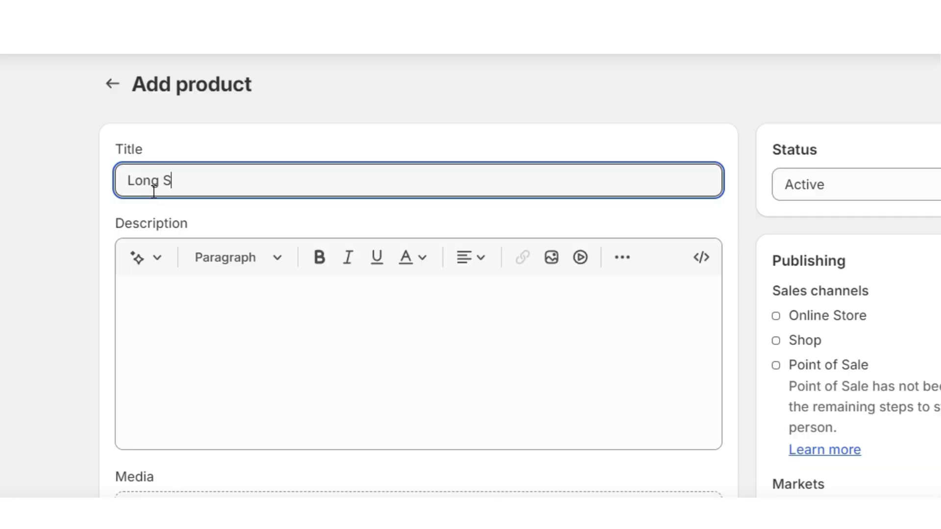
key("Tab")
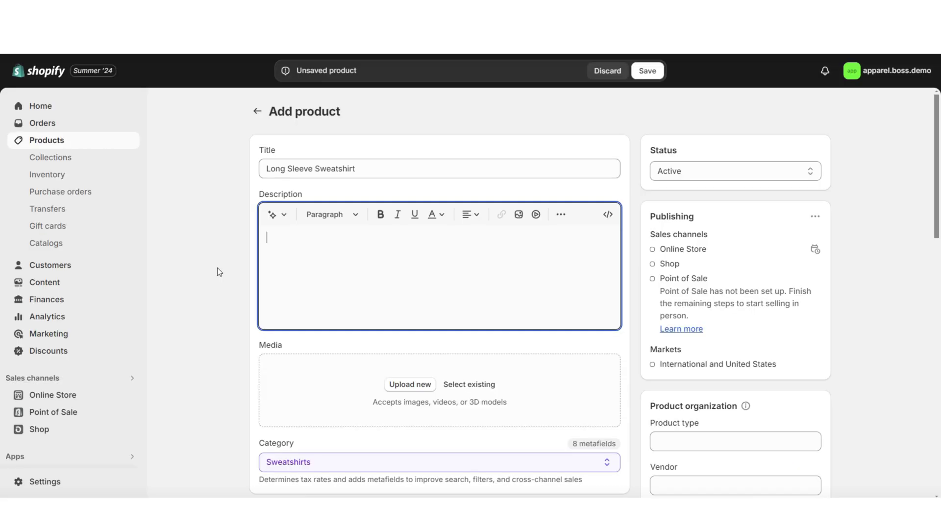
scroll(217, 267, "down", 2)
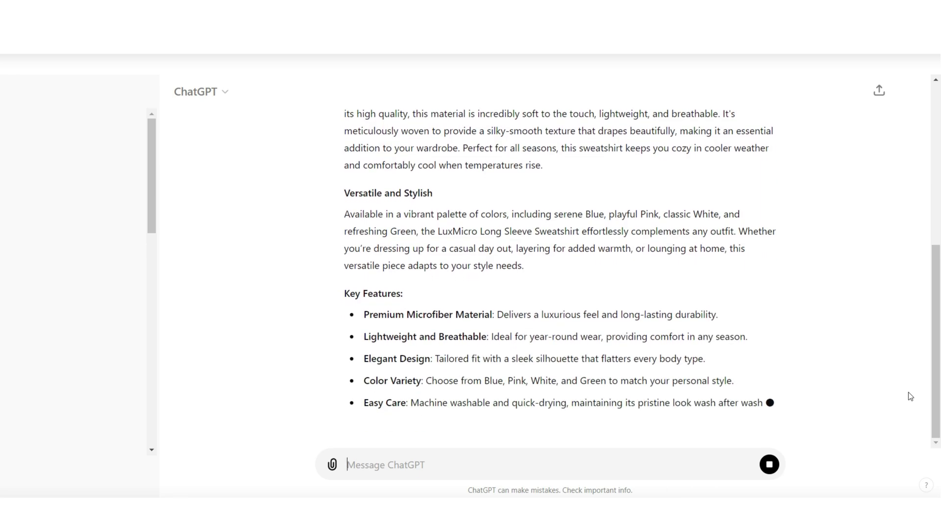
scroll(546, 429, "up", 5)
left_click_drag(346, 122, 450, 289)
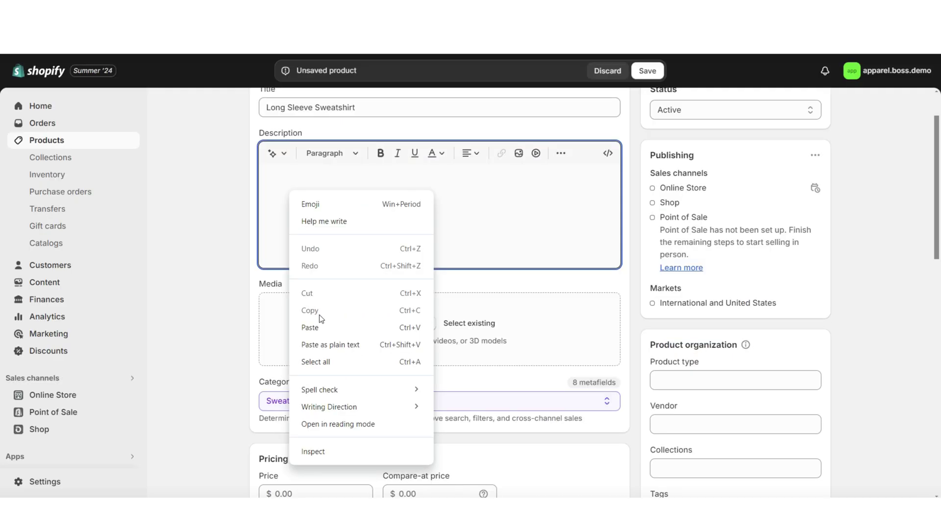
left_click(316, 325)
- Try Heading 3 on the opening paragraph, then revert it to normal text
scroll(436, 304, "up", 5)
left_click_drag(282, 286, 268, 244)
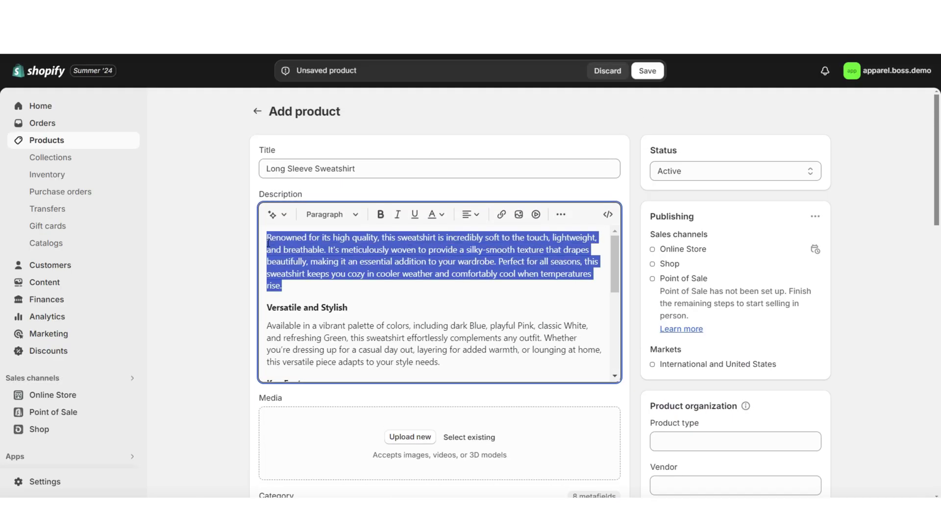
left_click(331, 214)
left_click(347, 336)
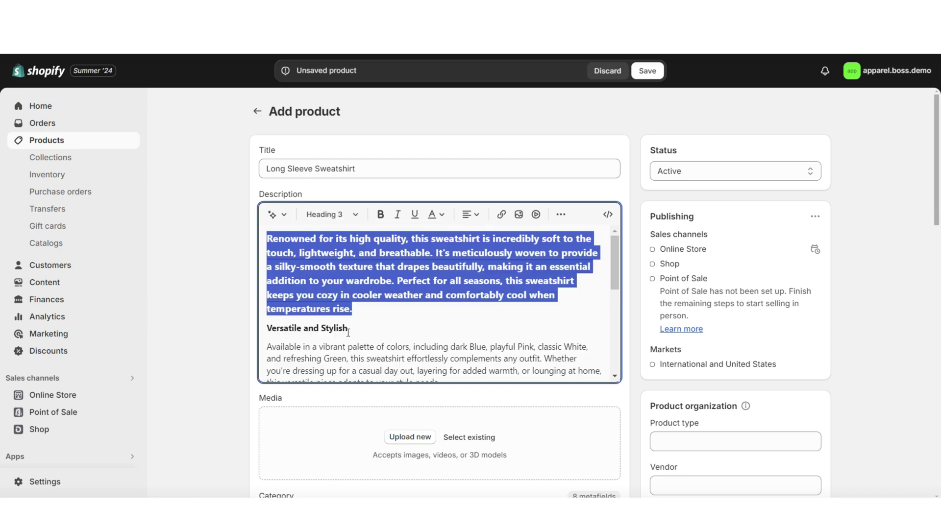
left_click(322, 214)
left_click(332, 349)
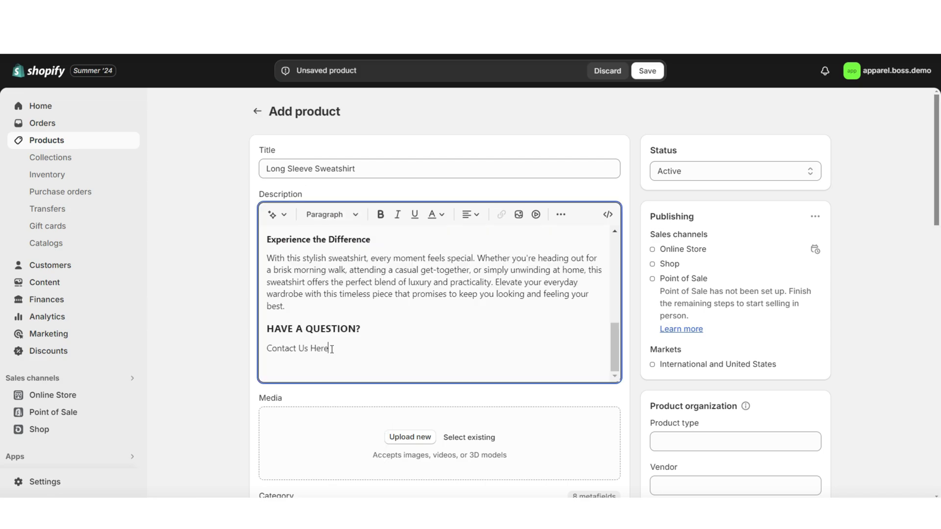
- Turn 'Contact Us Here' into a link
left_click_drag(326, 349, 273, 352)
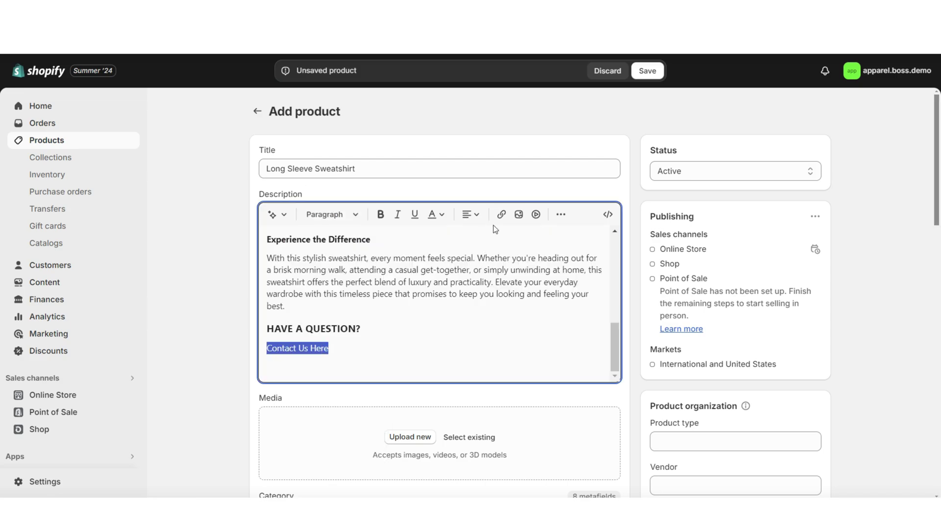
left_click(500, 216)
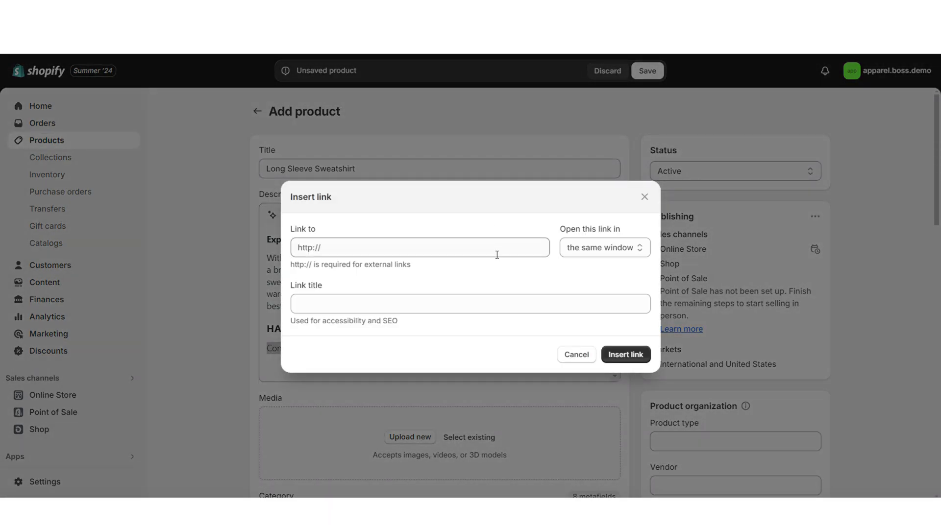
left_click(576, 358)
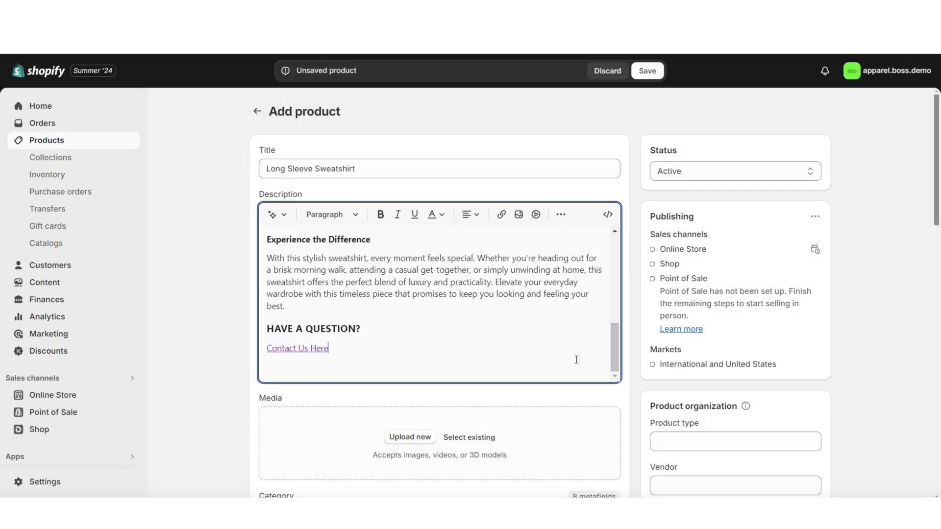
- Insert a product photo below the opening paragraph
scroll(343, 333, "up", 10)
scroll(300, 328, "down", 6)
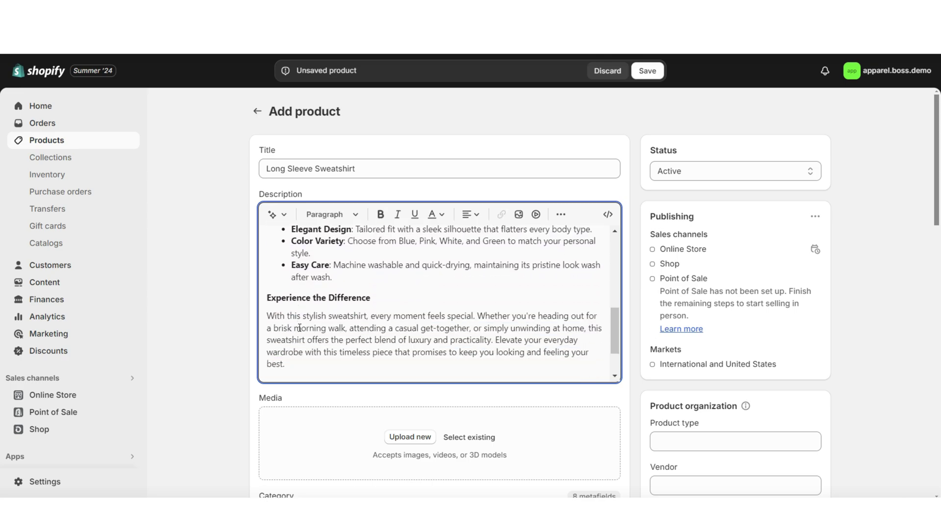
scroll(299, 328, "up", 8)
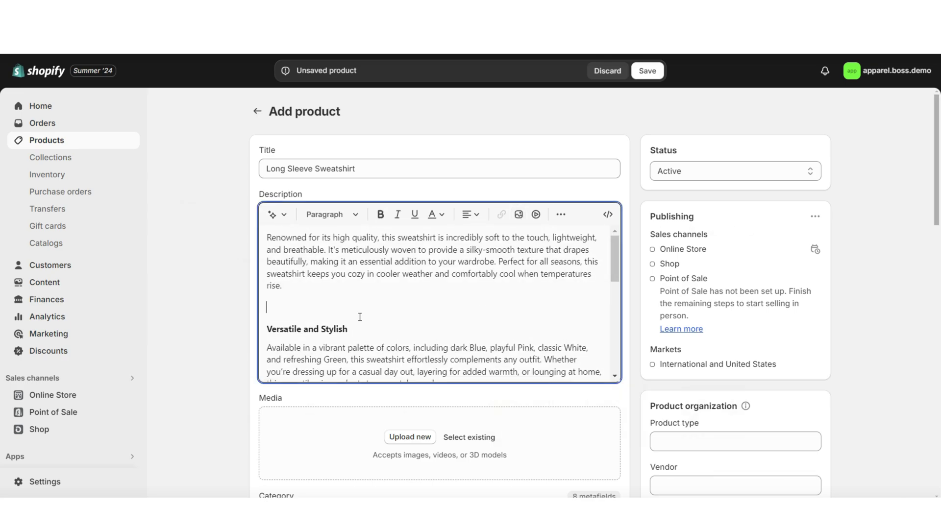
key("ctrl+v")
left_click(298, 309)
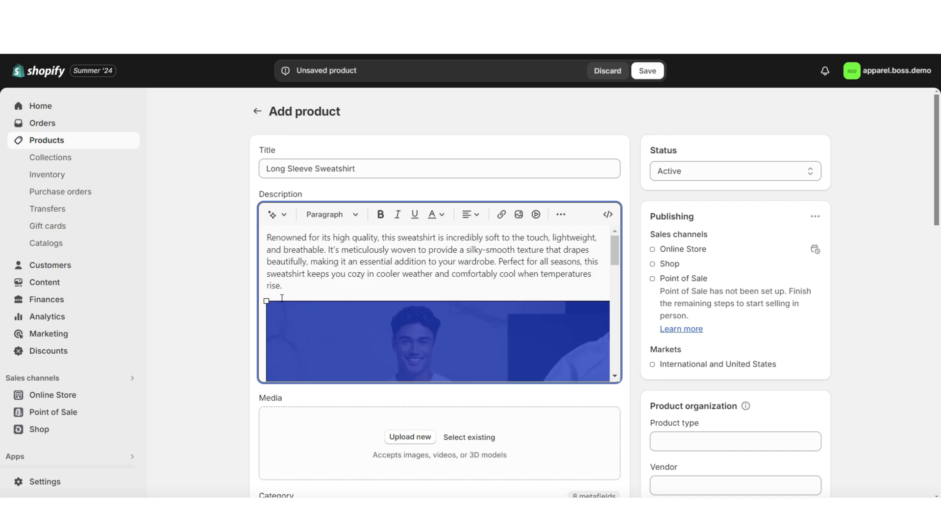
- Centre-align the selected description text
left_click_drag(265, 301, 269, 232)
left_click(470, 214)
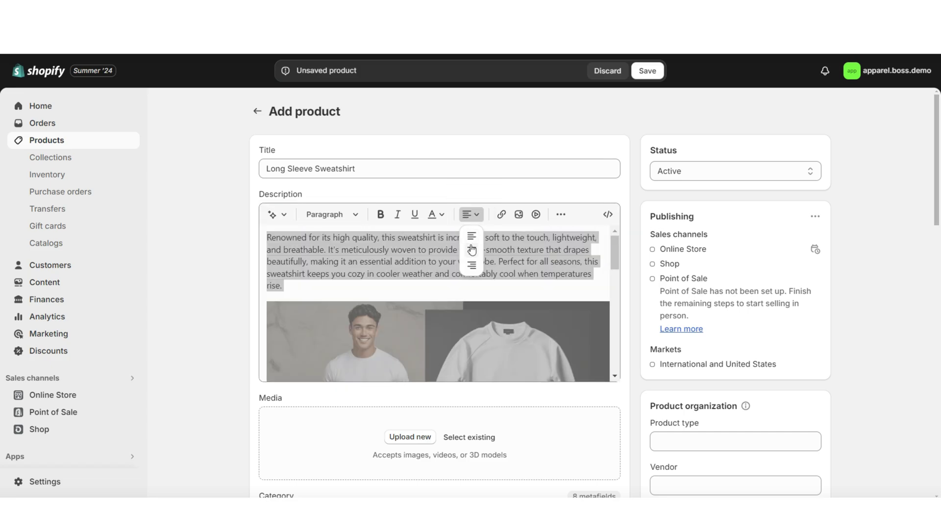
left_click(471, 247)
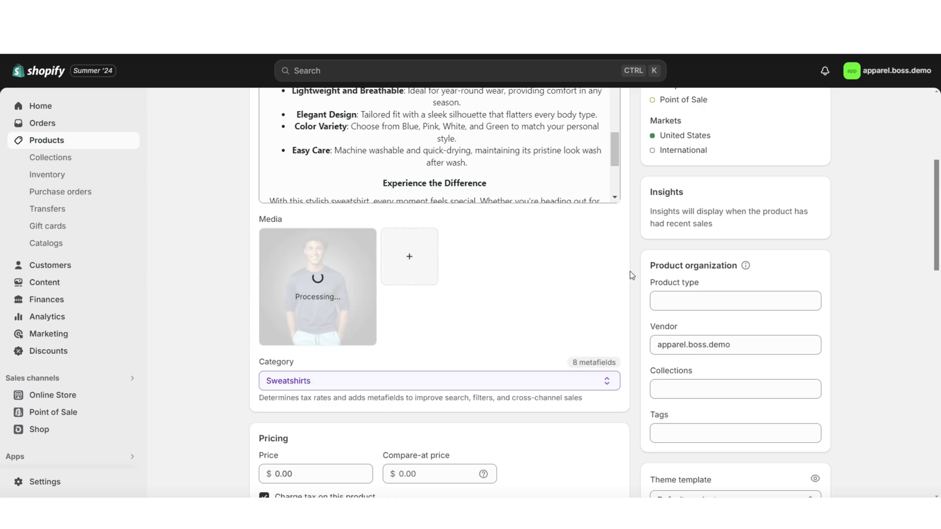
- Reorder the purple sweatshirt image, choose the Sweatshirts category and set price $69.99
scroll(631, 338, "up", 2)
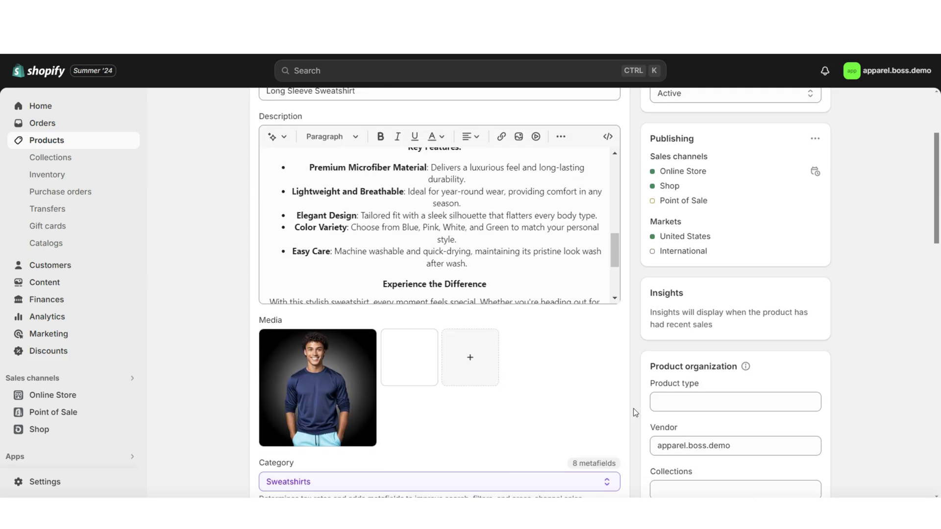
scroll(651, 395, "down", 1)
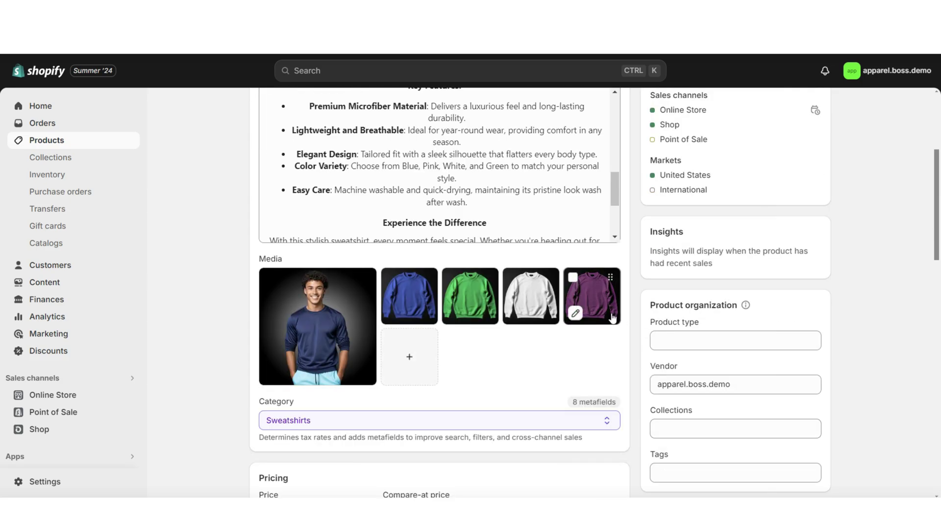
mouse_move(609, 315)
left_mouse_down()
mouse_move(462, 315)
mouse_move(606, 312)
left_mouse_up()
scroll(607, 312, "down", 2)
left_click(352, 297)
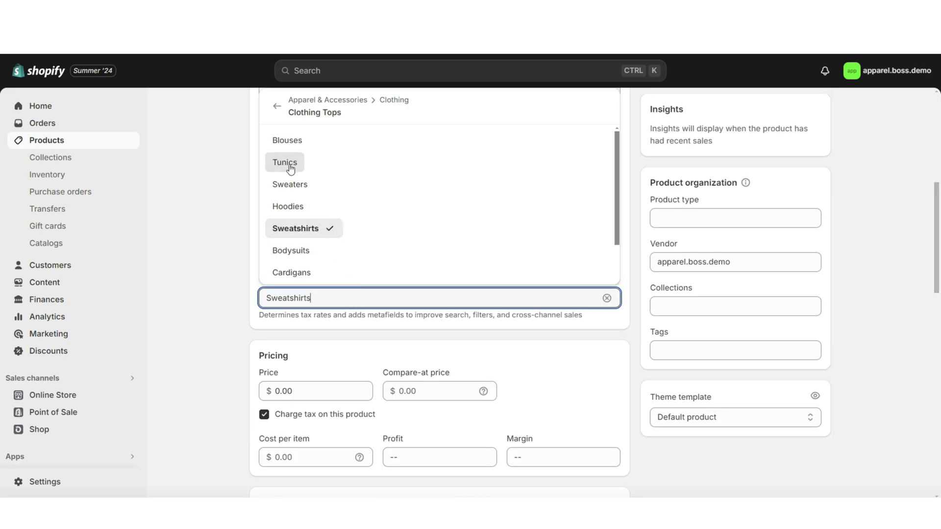
scroll(545, 269, "down", 2)
left_click(298, 392)
type("69.99")
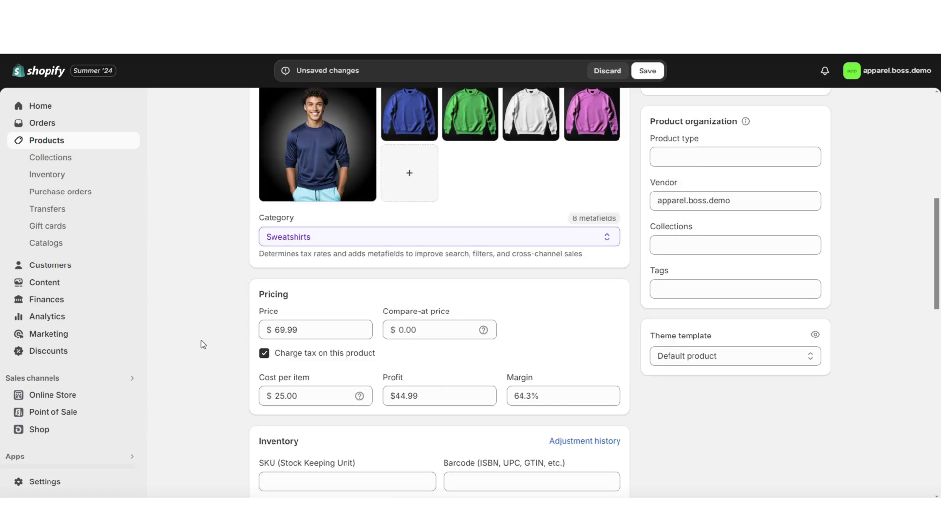
- Set available stock at Shop location to 2,000
scroll(201, 342, "down", 5)
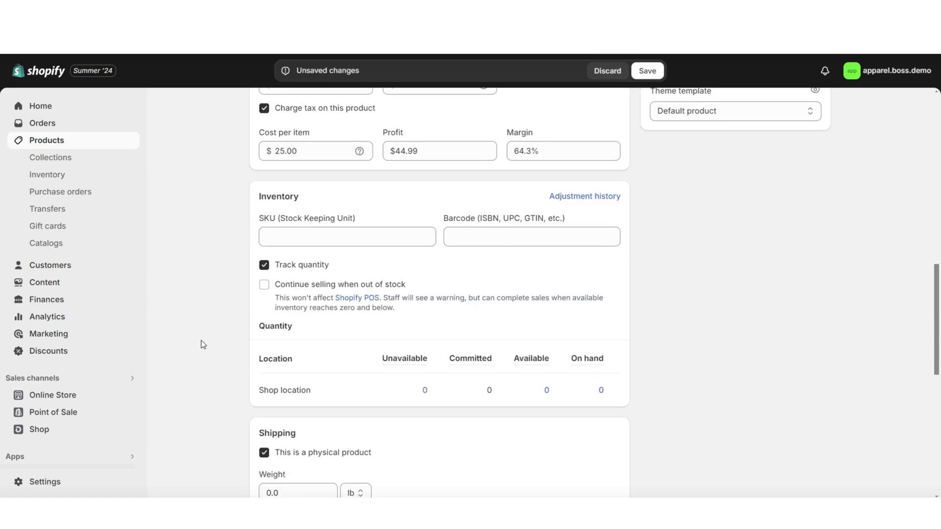
left_click(554, 391)
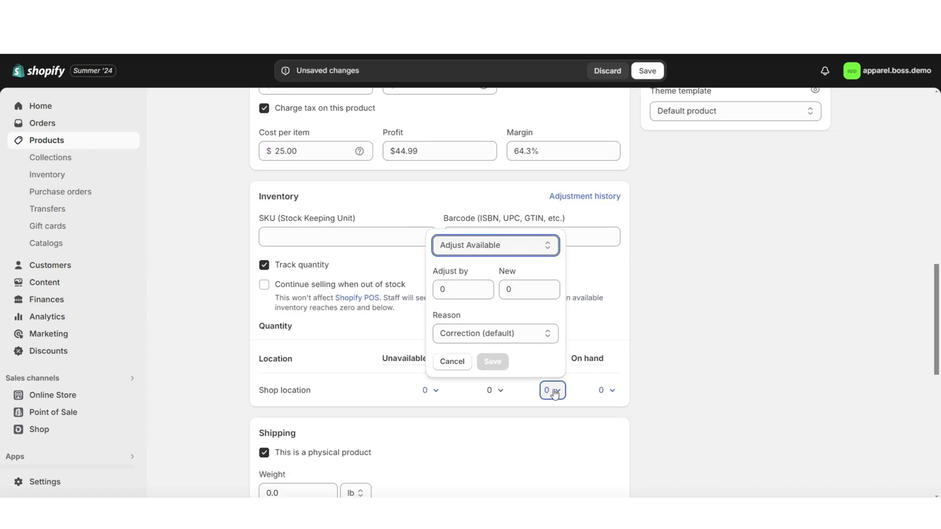
left_click(510, 290)
type("2,")
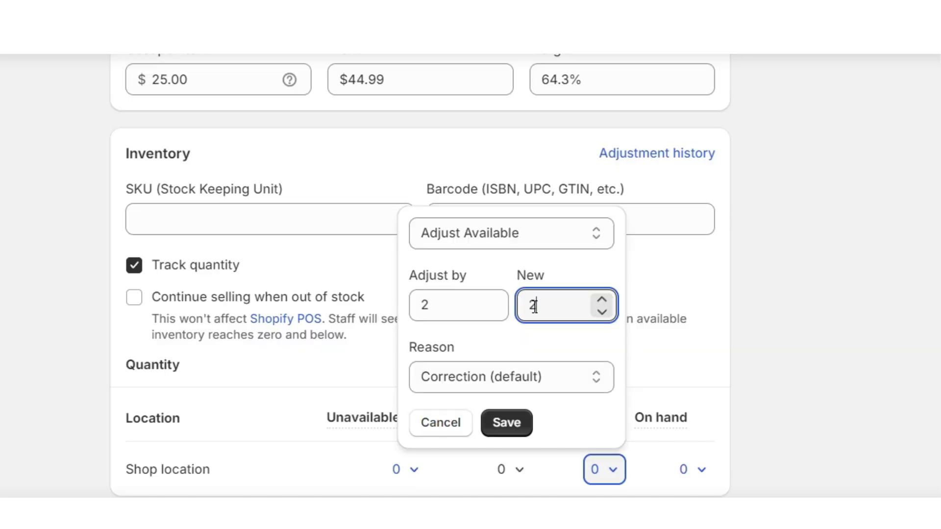
type("000")
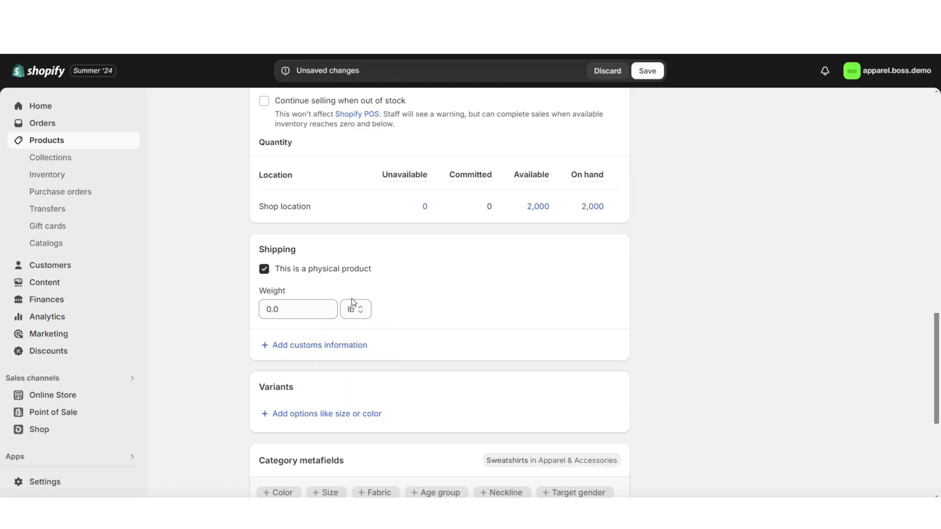
left_click(357, 310)
- Set the shipping weight to 3.0 lb
left_click(295, 315)
type("3")
left_click(241, 323)
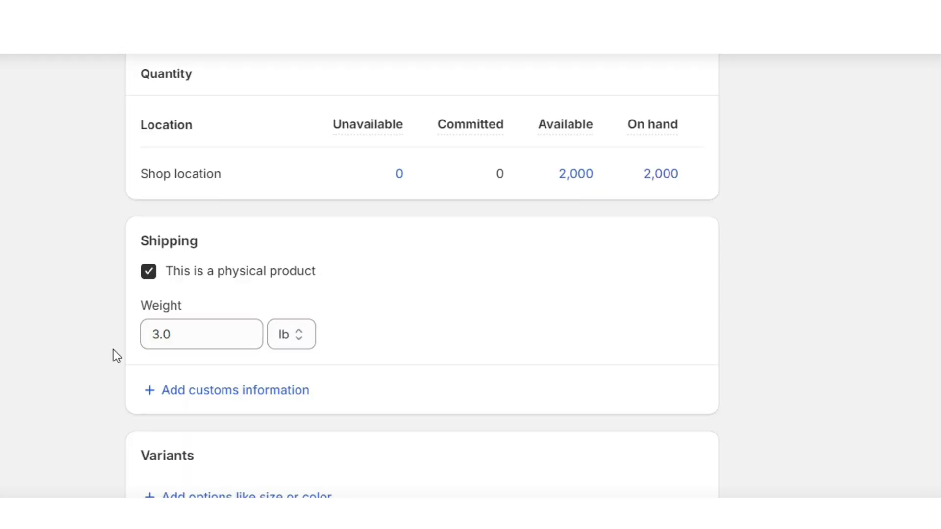
scroll(275, 276, "down", 2)
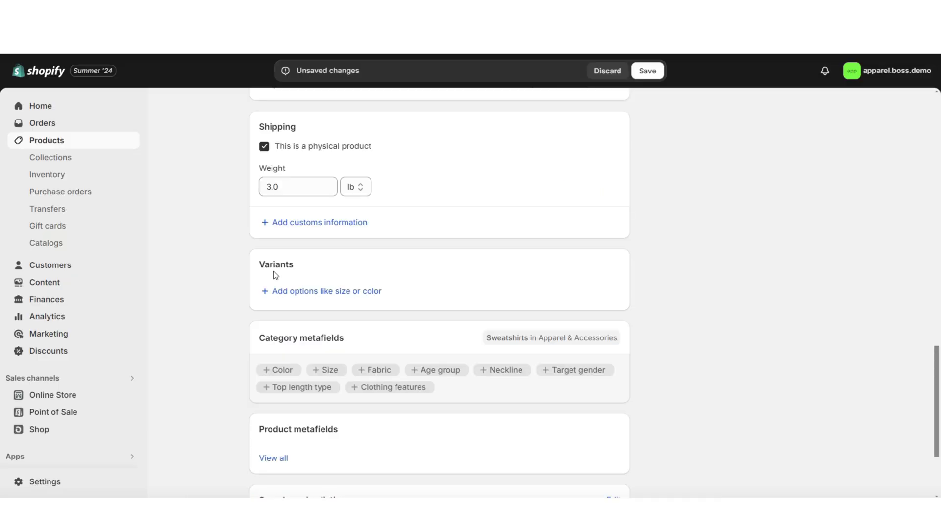
- Add a Size option with values Small, Medium and Large
left_click(294, 291)
type("Small")
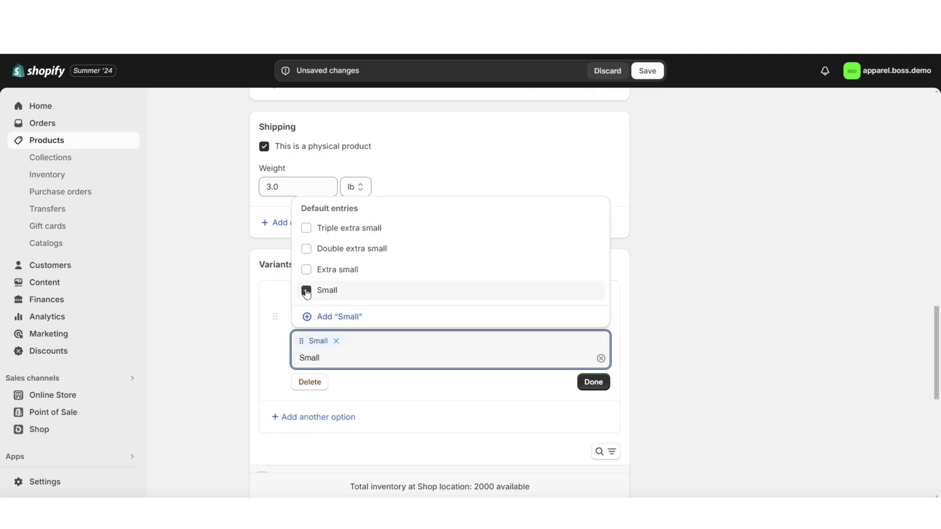
key("Return")
type("Medium")
key("Return")
type("Large")
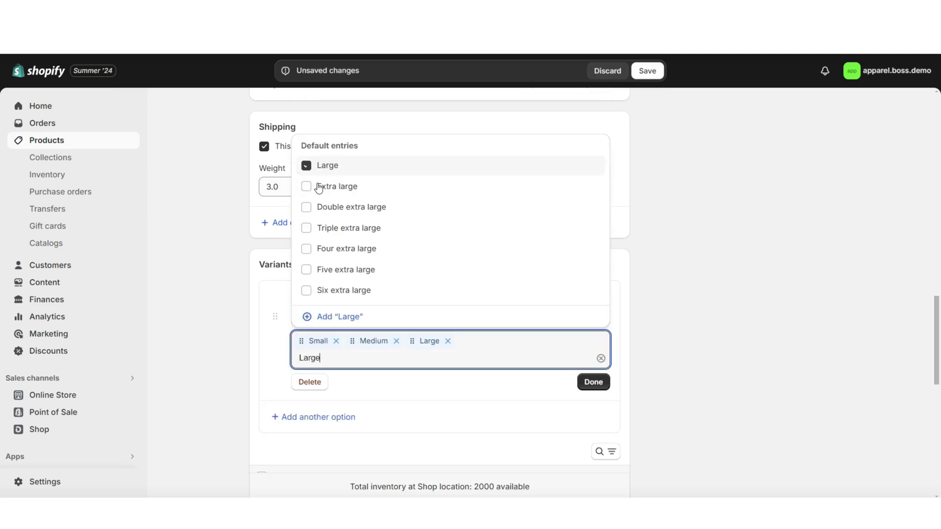
key("Return")
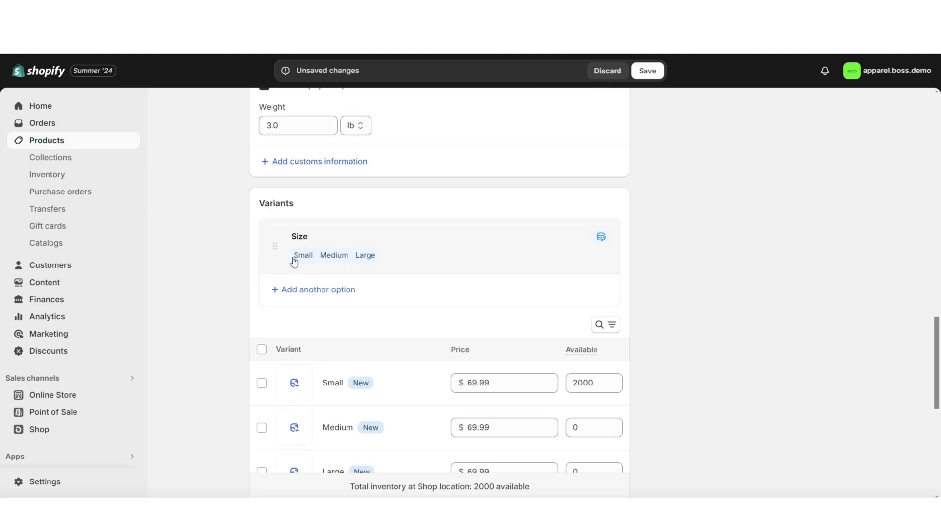
scroll(294, 262, "down", 1)
scroll(318, 328, "up", 1)
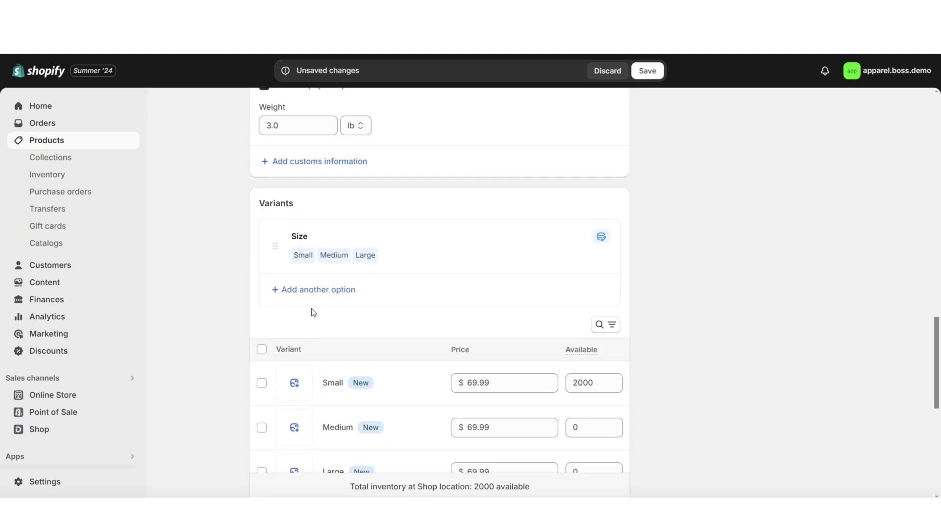
- Add a Color option with values Blue, Green, White and Pink
left_click(312, 292)
left_click(292, 359)
left_click(342, 331)
type("Blue")
key("Return")
type("Green")
key("Return")
type("White")
key("Return")
type("Pink")
key("Return")
left_click(593, 374)
scroll(442, 294, "down", 4)
- Group variants by colour and assign sweatshirt images to the Green and White variants
left_click(317, 196)
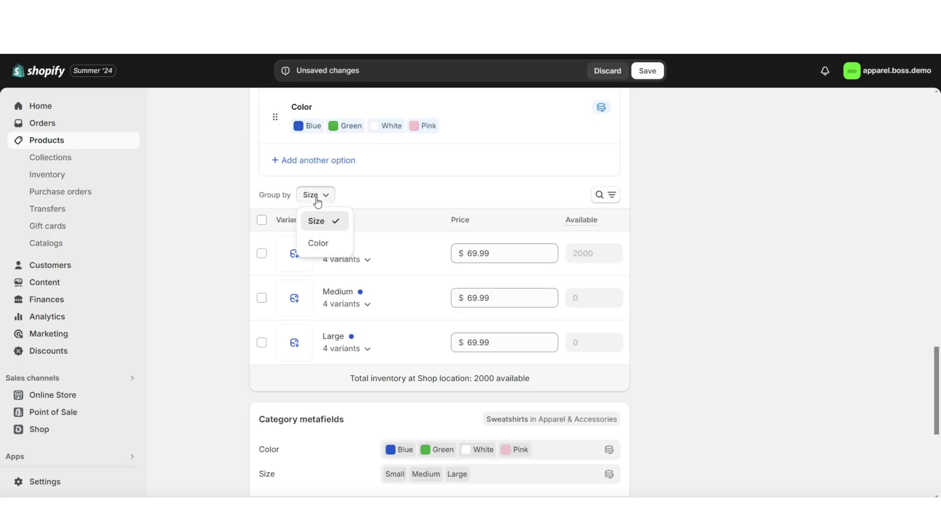
left_click(318, 243)
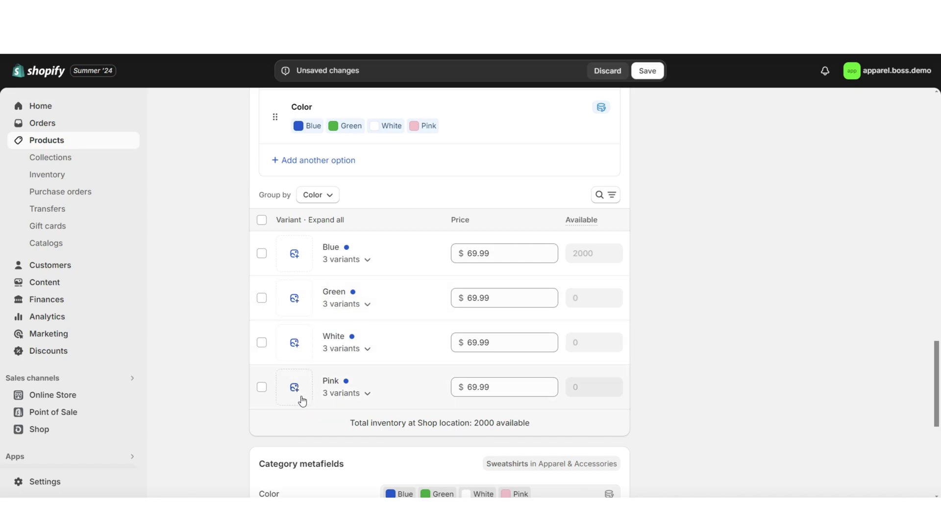
left_click(307, 308)
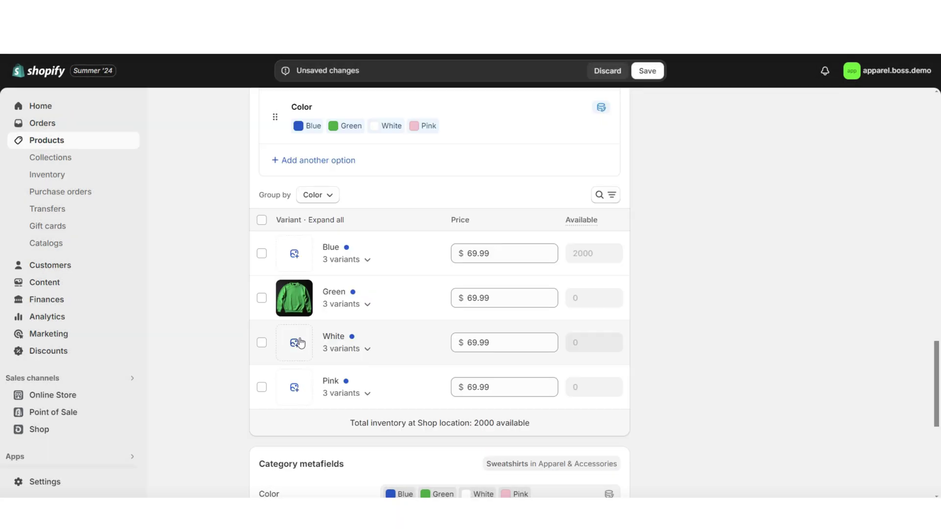
left_click(305, 343)
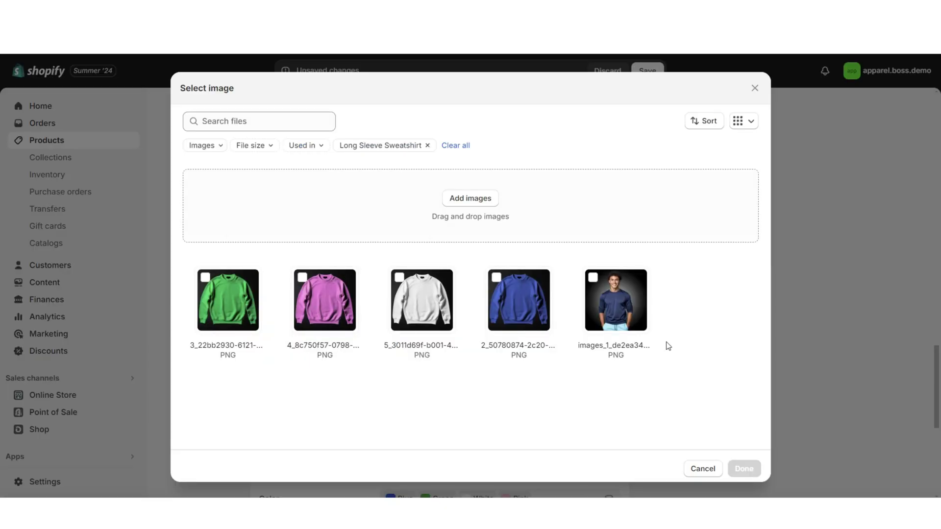
left_click(459, 206)
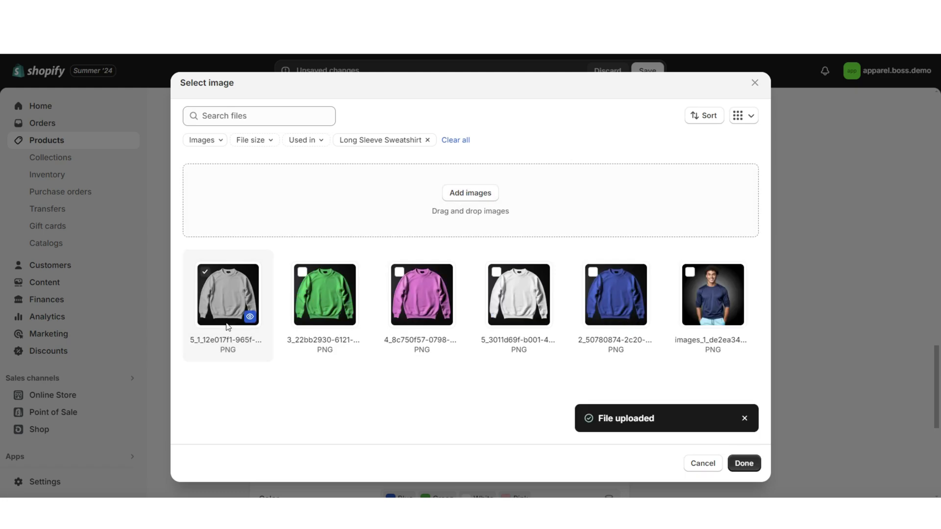
left_click(745, 463)
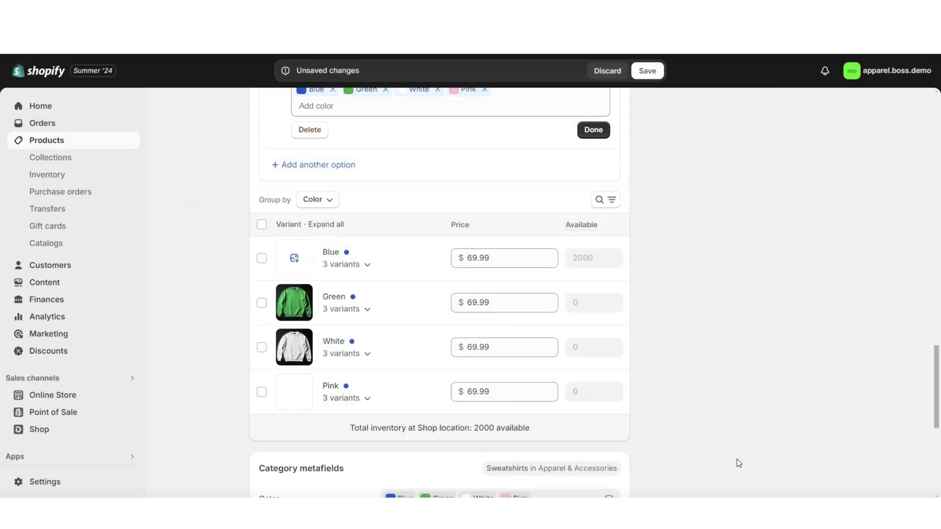
- Expand the Blue and Green variants and set Blue Medium stock to 2000
left_click(367, 266)
left_click(367, 406)
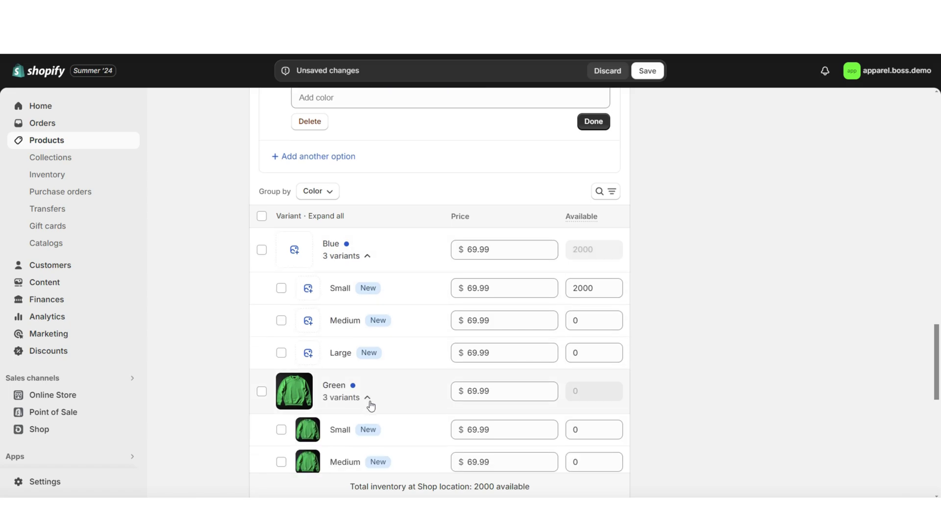
scroll(587, 245, "down", 2)
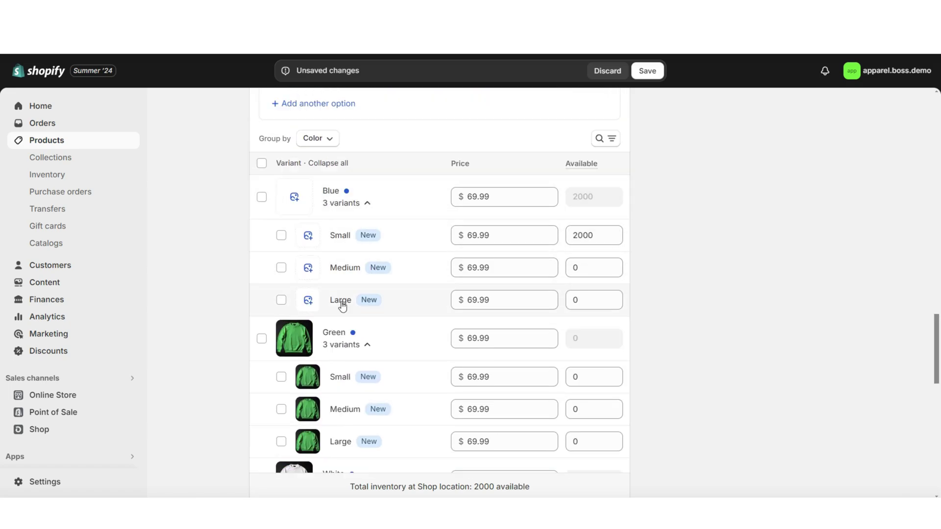
left_click(598, 267)
type("2000")
left_click(591, 292)
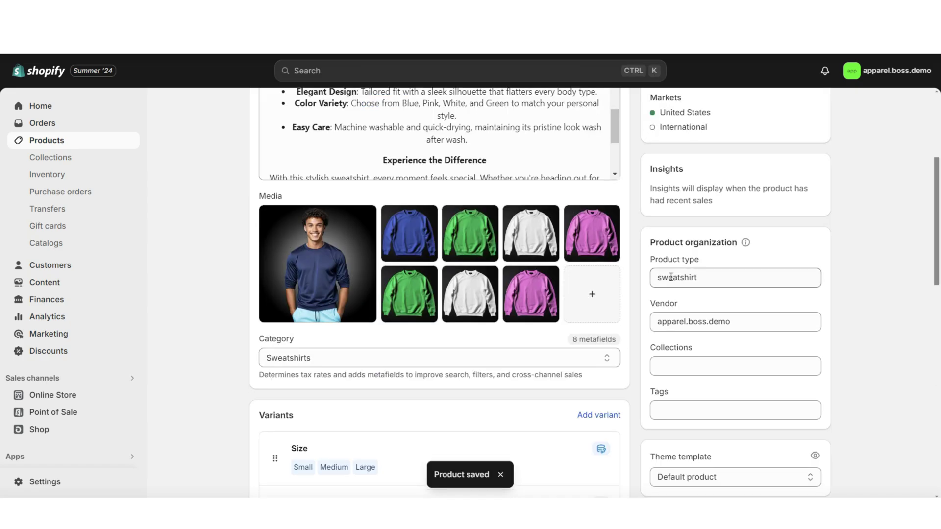
- Add product tags, then search the storefront for 'long sleeve sweatshirt'
scroll(682, 225, "down", 2)
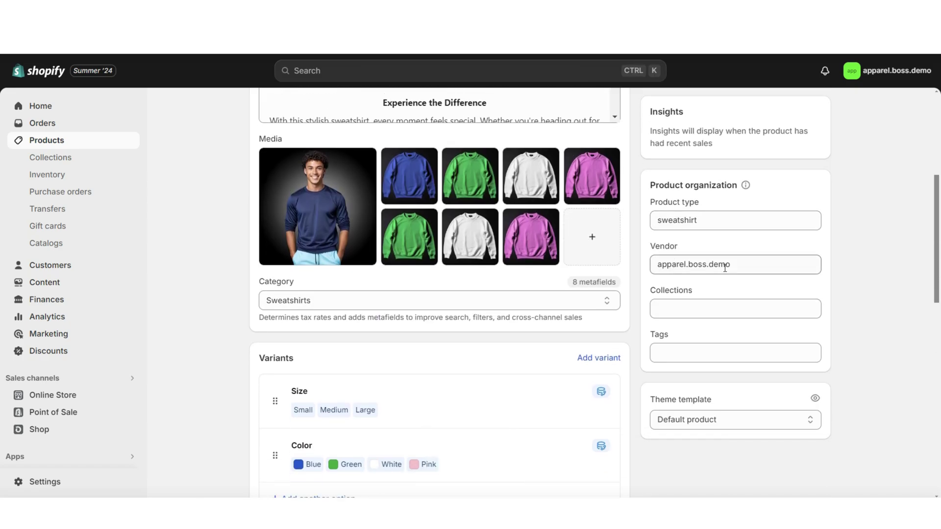
left_click(697, 350)
scroll(659, 339, "down", 1)
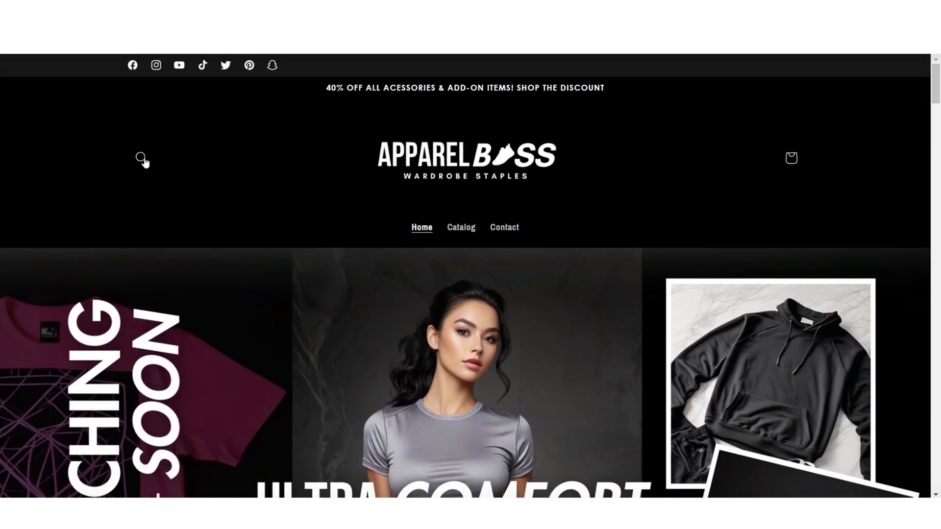
left_click(140, 157)
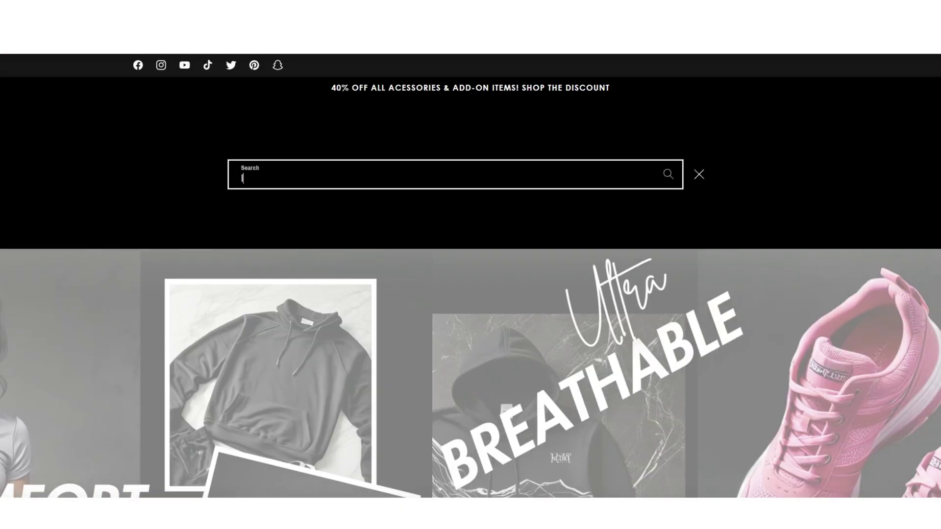
type("long sleeve sweatshirt")
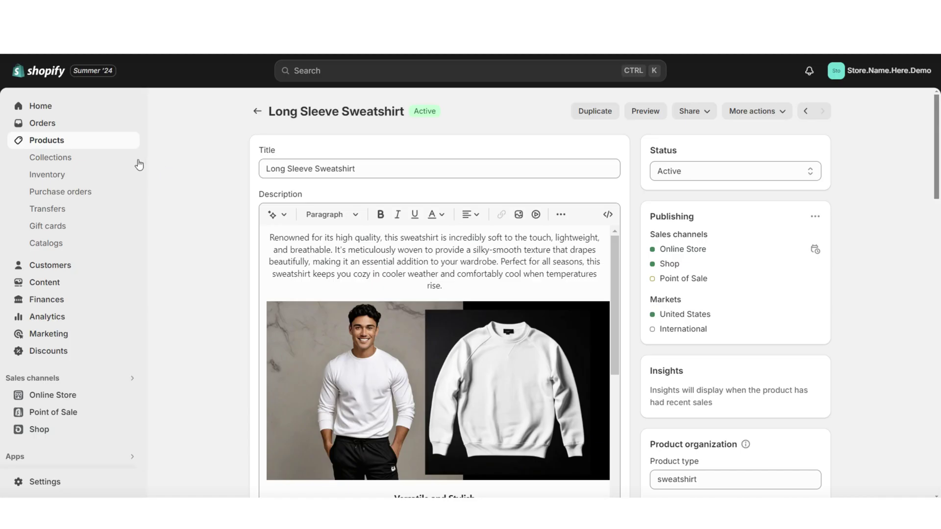
- Create and save a new collection titled Men's Clothing
left_click(116, 162)
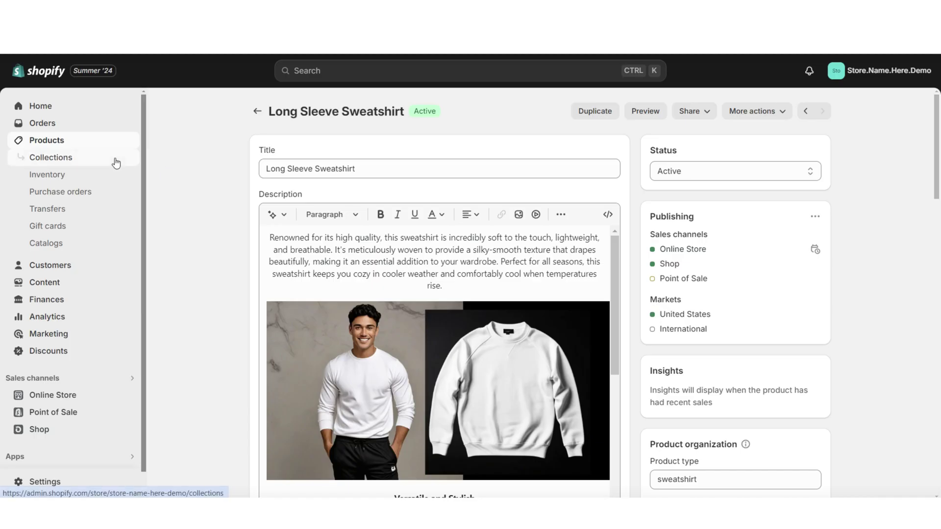
left_click(853, 113)
left_click(552, 175)
type("Men's Clothing")
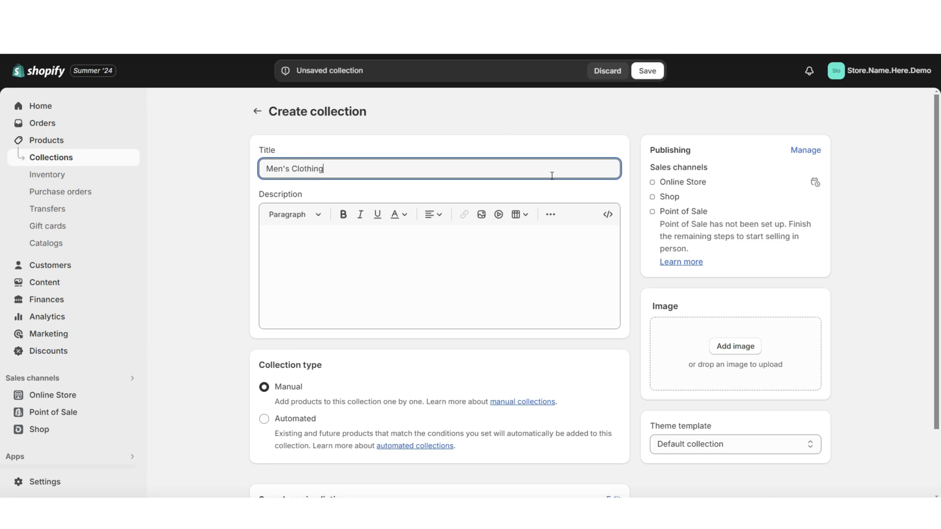
left_click(288, 249)
key("ctrl+s")
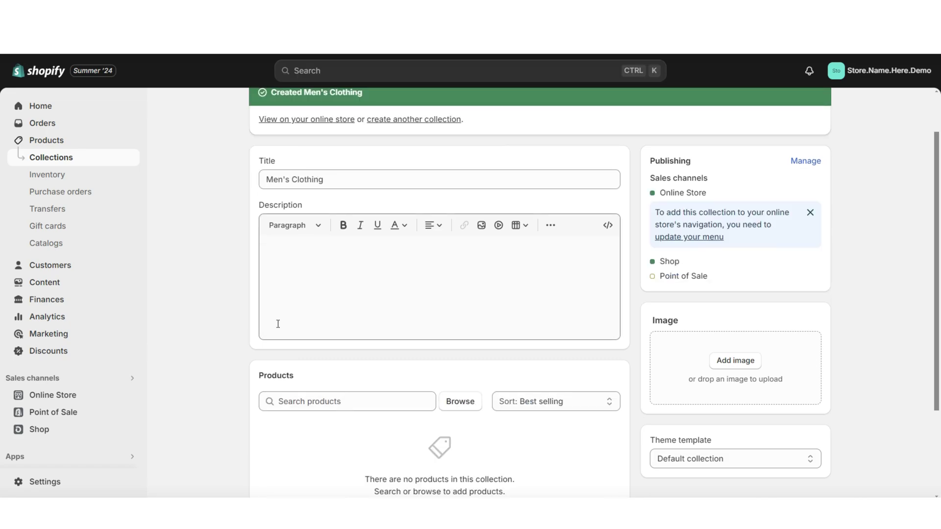
- Add the Long Sleeve Sweatshirt to the Men's Clothing collection
scroll(464, 309, "down", 3)
left_click(465, 283)
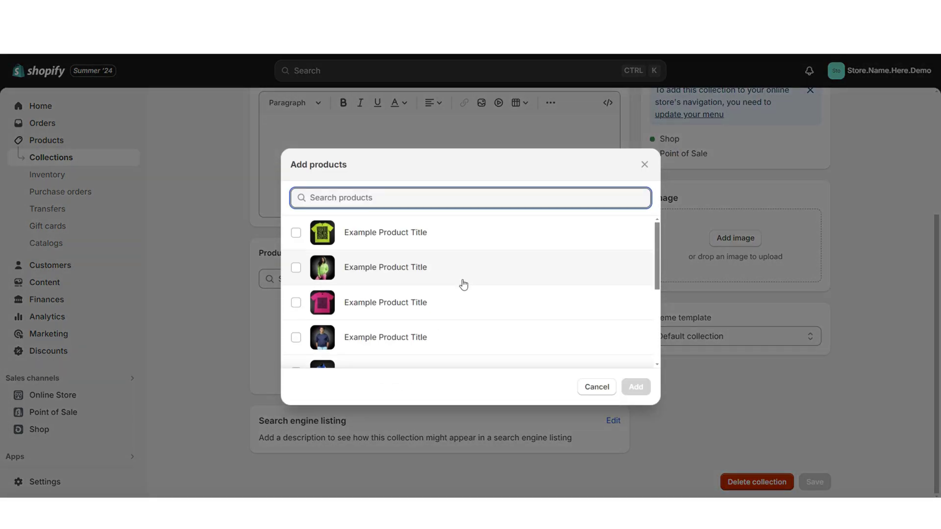
scroll(462, 283, "down", 5)
left_click(316, 358)
left_click(635, 388)
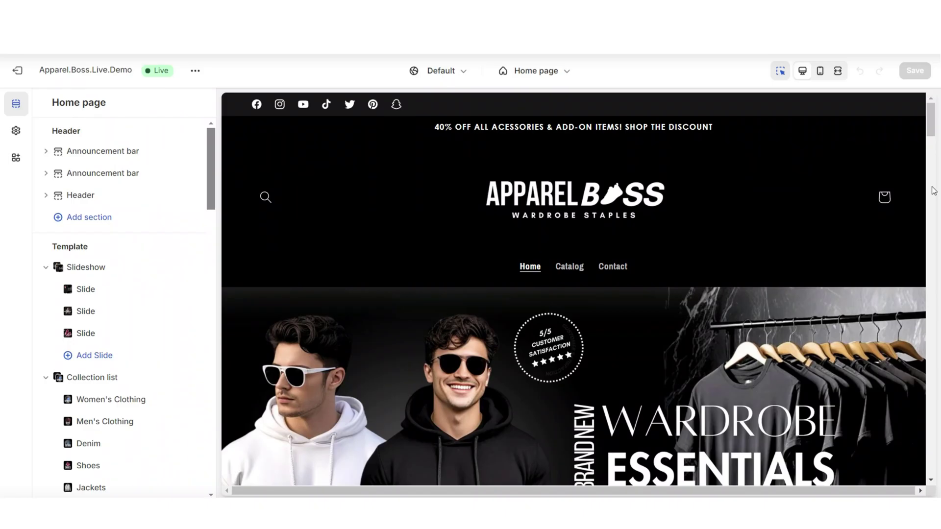
- Preview the home page full-width and open the Men's Clothing collection
left_click(838, 70)
scroll(933, 170, "down", 3)
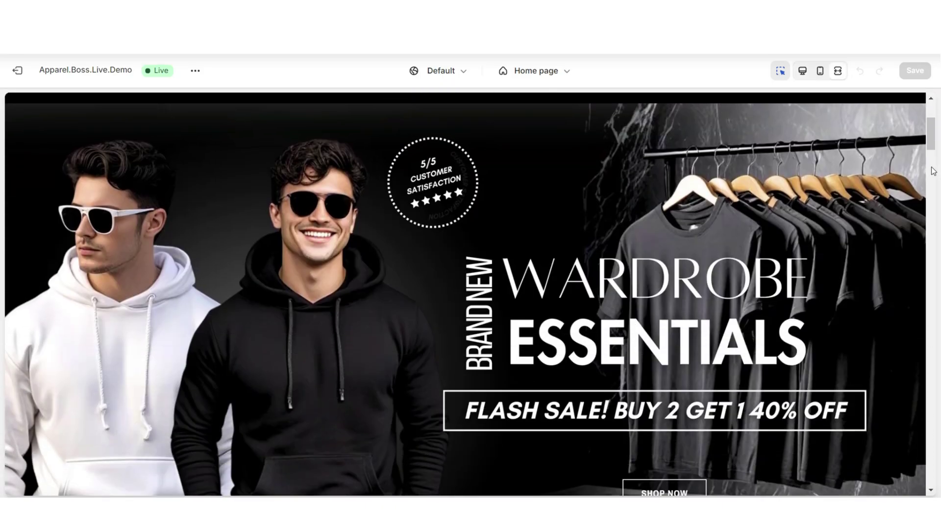
scroll(933, 171, "down", 10)
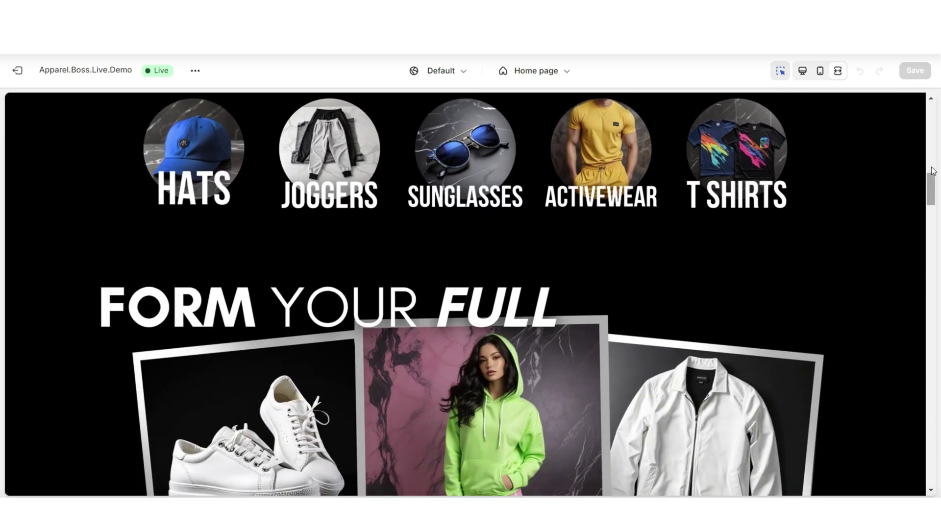
scroll(932, 171, "down", 4)
scroll(933, 172, "up", 10)
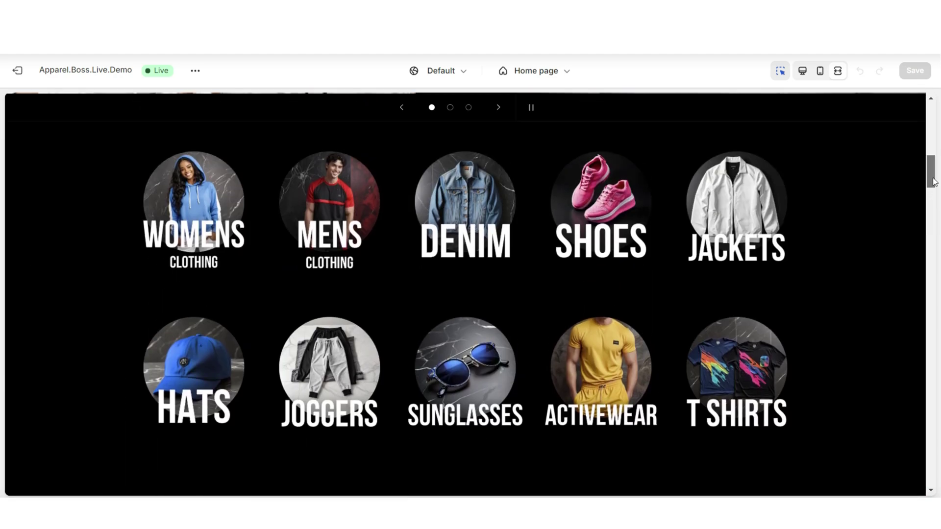
scroll(933, 171, "down", 3)
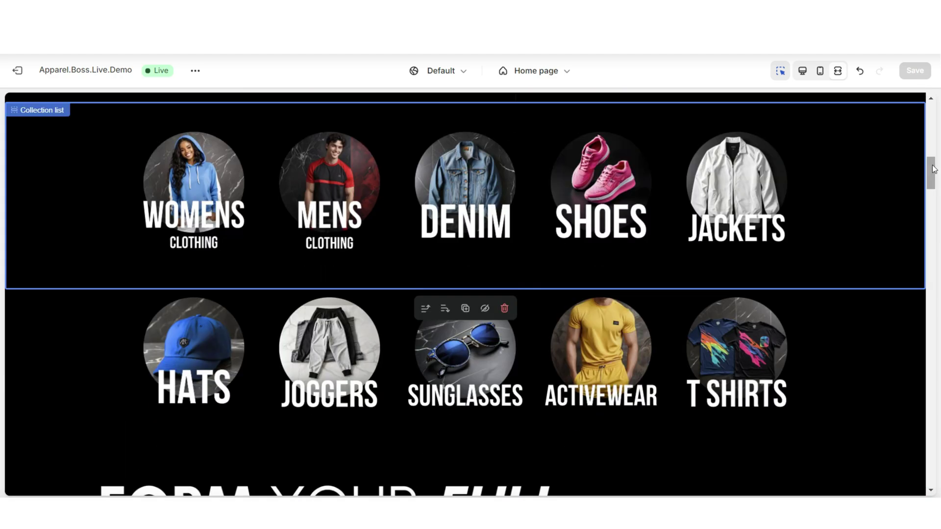
scroll(934, 170, "down", 2)
scroll(934, 169, "up", 3)
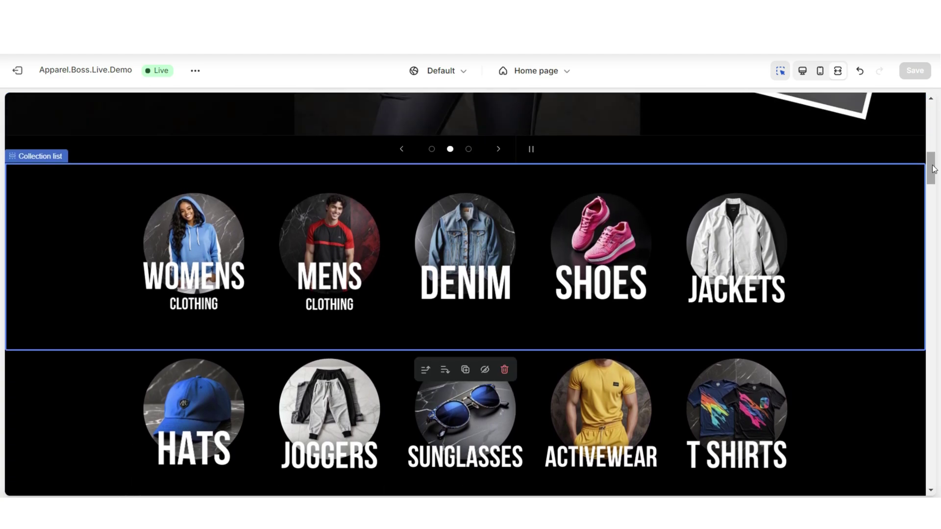
left_click(351, 231)
- Open the sweatshirt, try Green, White and Medium, then exit the preview
scroll(927, 194, "down", 4)
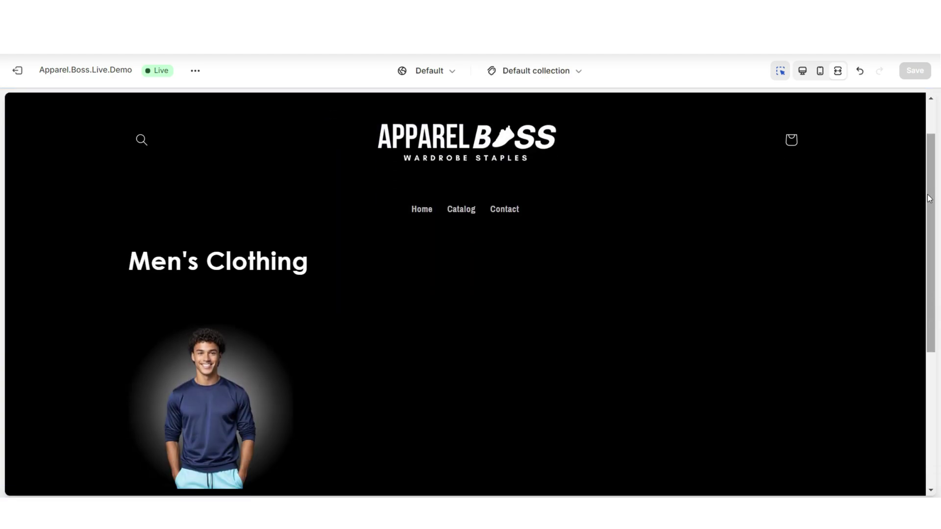
left_click(271, 269)
scroll(933, 168, "down", 10)
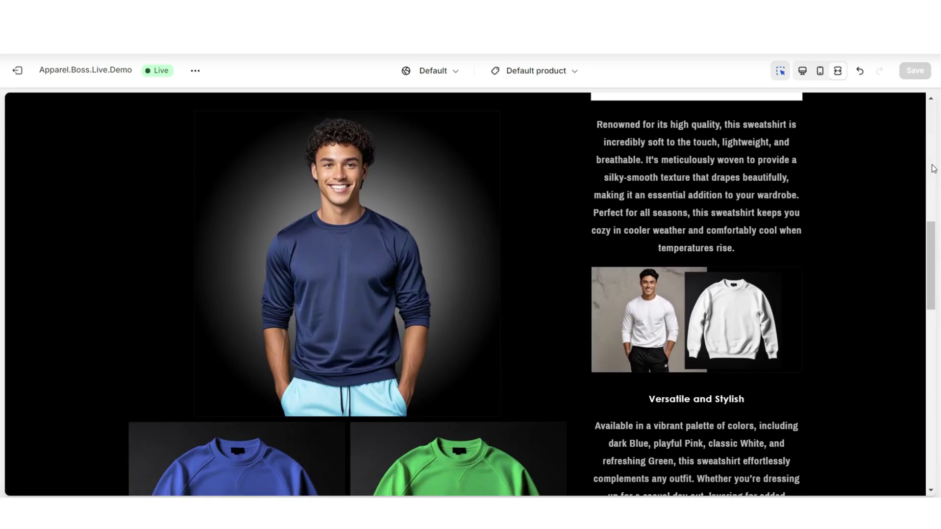
scroll(934, 168, "down", 10)
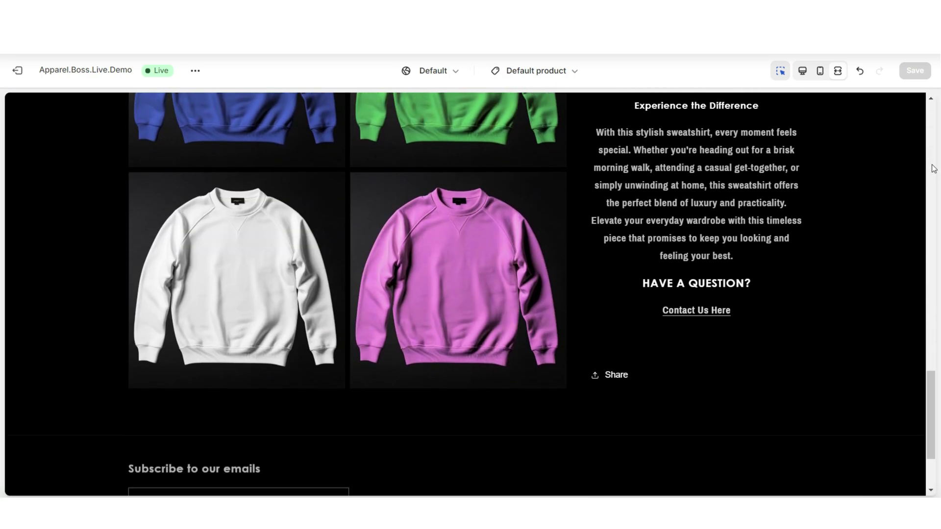
left_click(933, 168)
left_click(669, 238)
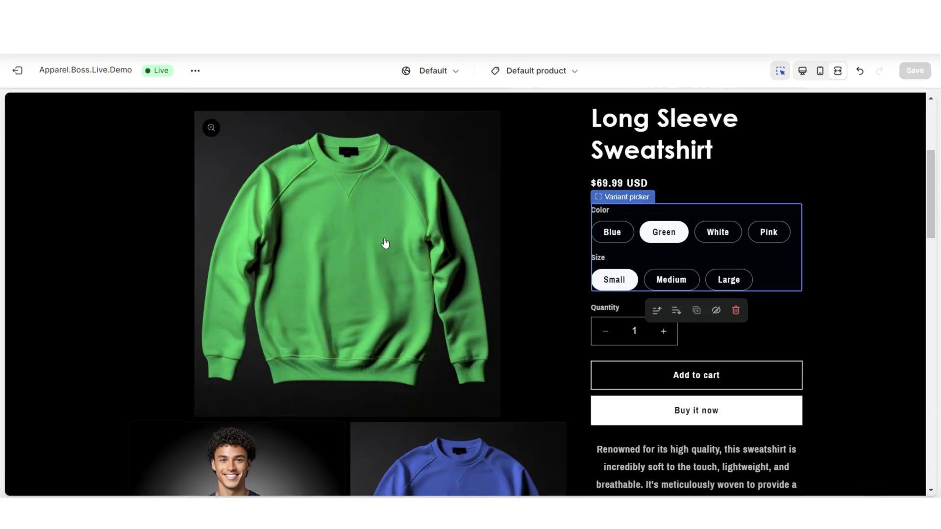
left_click(704, 237)
left_click(673, 259)
scroll(843, 263, "down", 3)
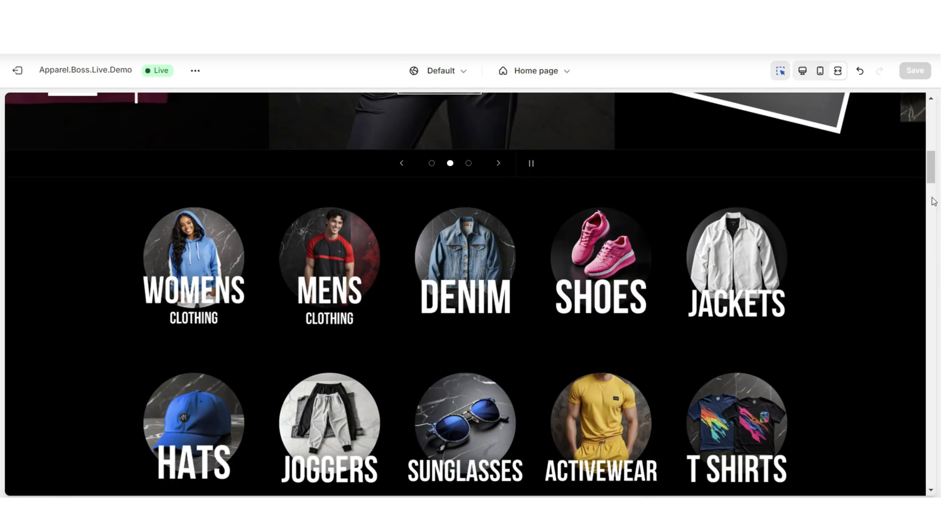
left_click(600, 309)
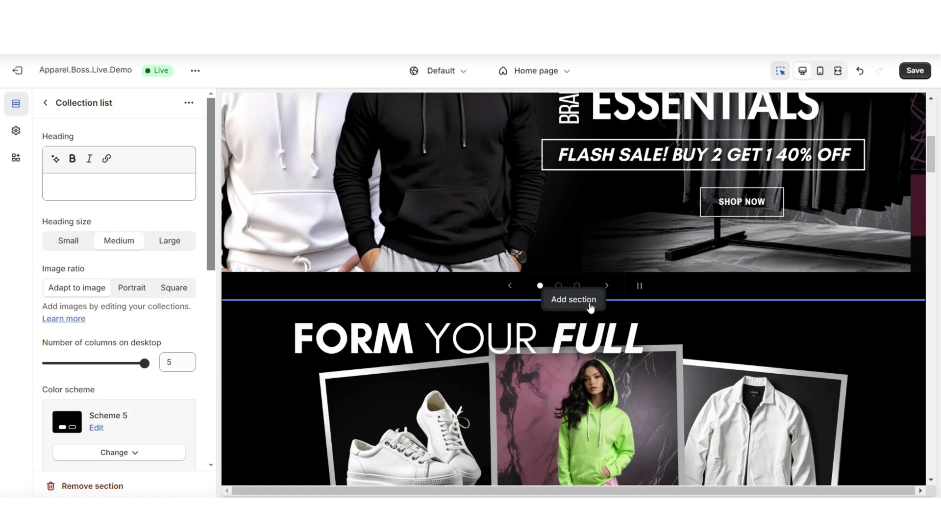
- Add a Collection list section with a small heading and five tiles per row
left_click(595, 308)
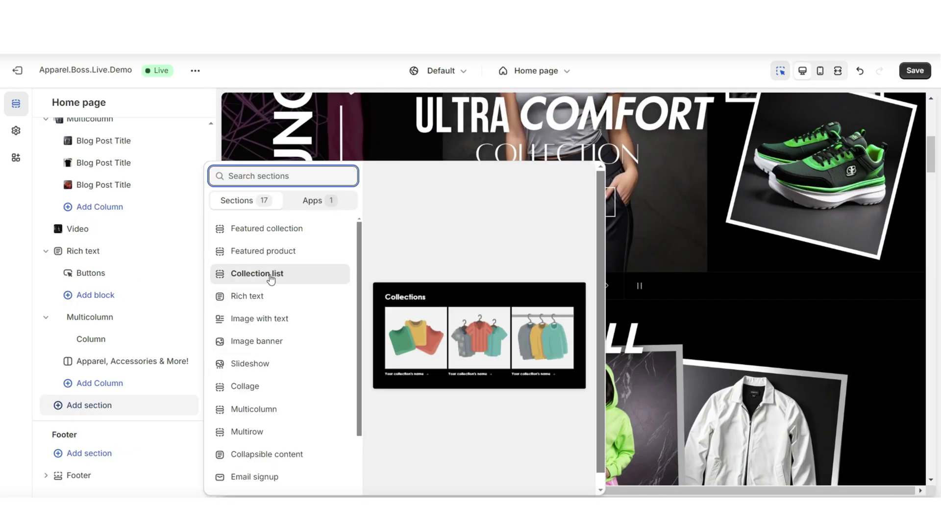
left_click(270, 275)
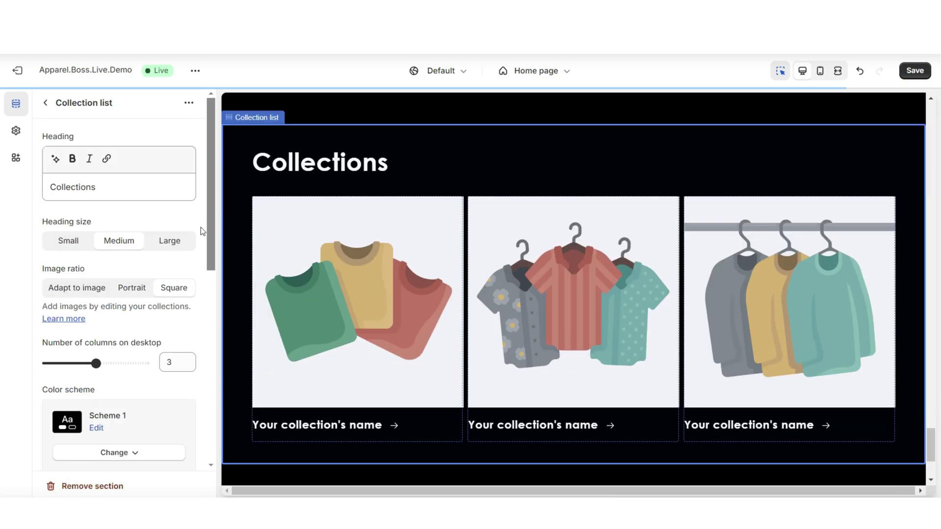
left_click(69, 240)
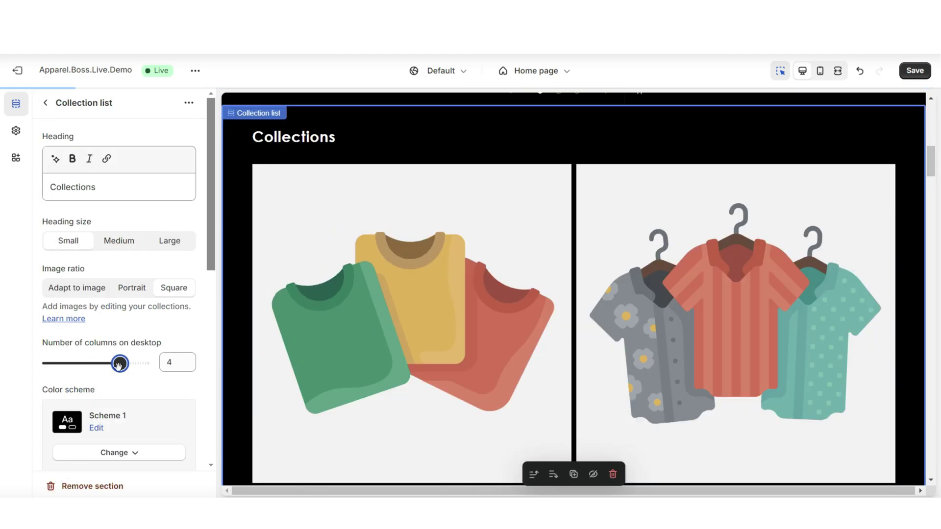
left_click_drag(119, 365, 144, 365)
left_click(575, 239)
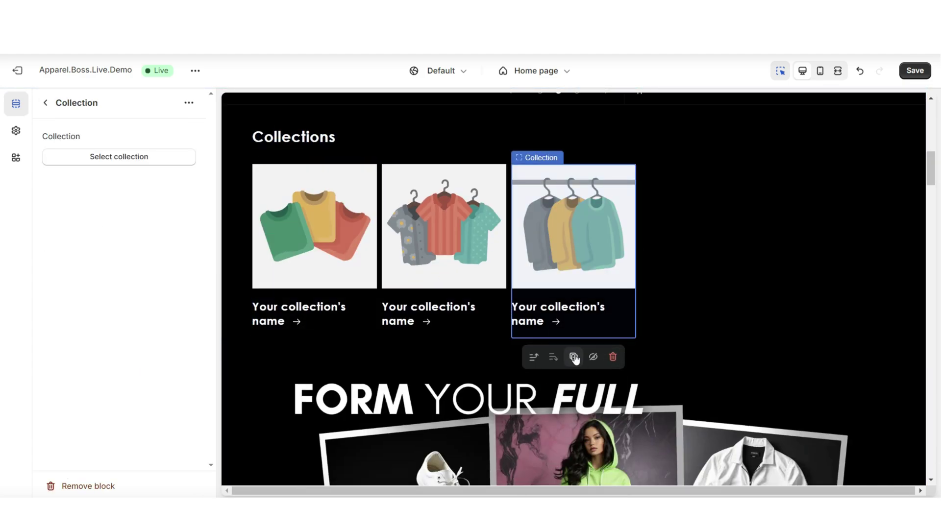
left_click(574, 357)
left_click(704, 358)
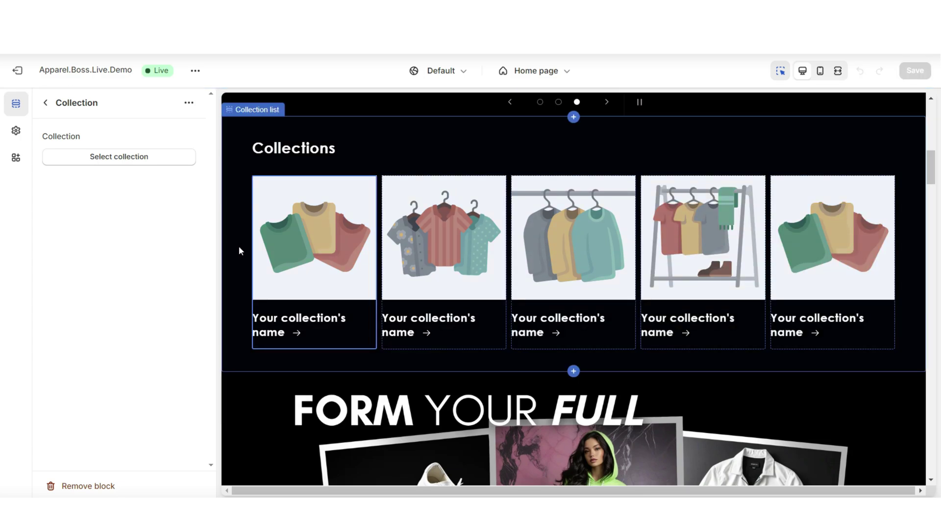
- Set the first tile to Men's Clothing and use portrait image ratio
left_click(119, 156)
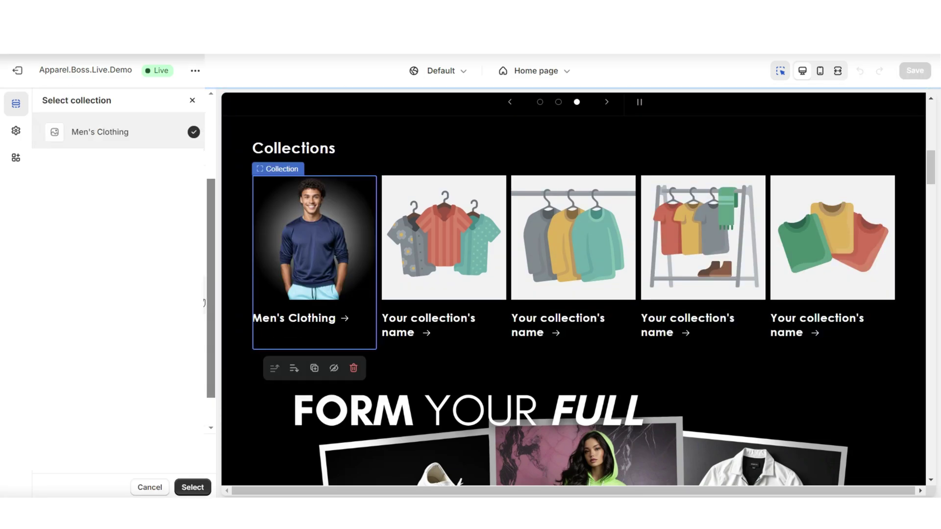
key("Return")
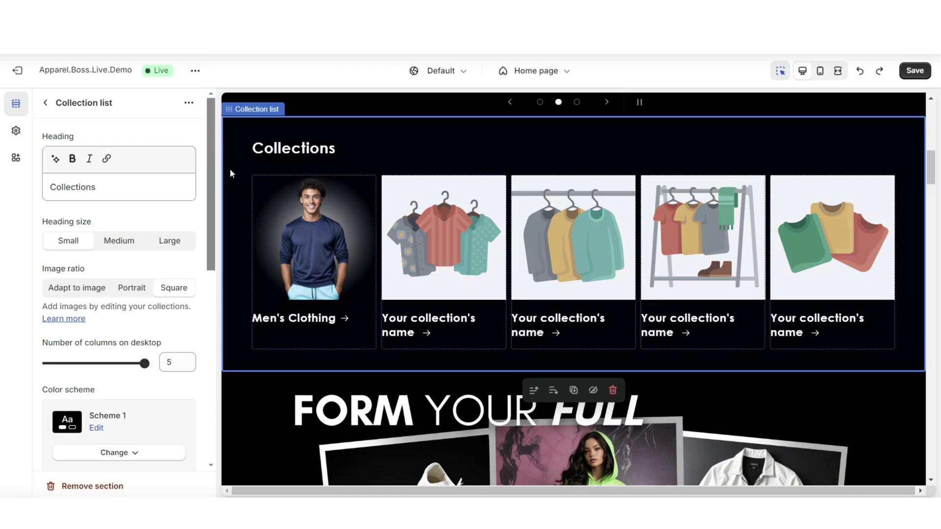
scroll(136, 237, "down", 1)
left_click(133, 228)
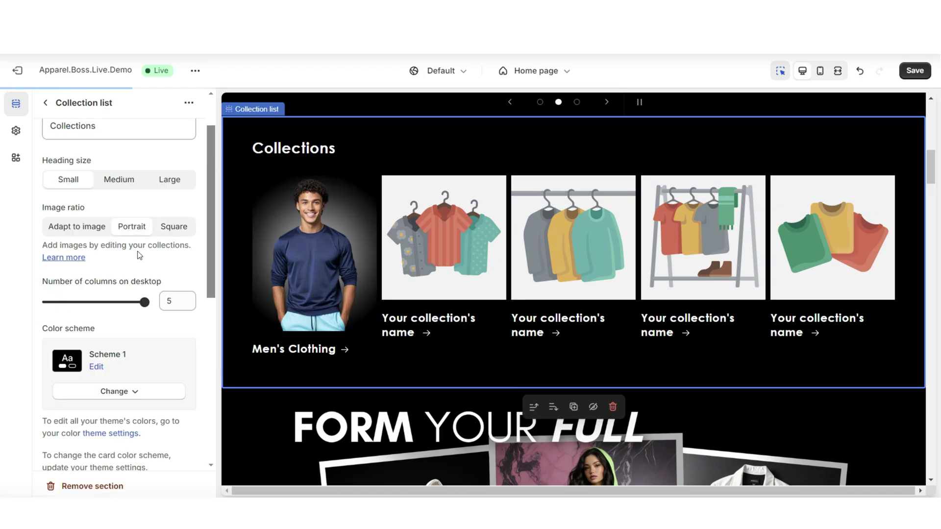
scroll(171, 321, "down", 4)
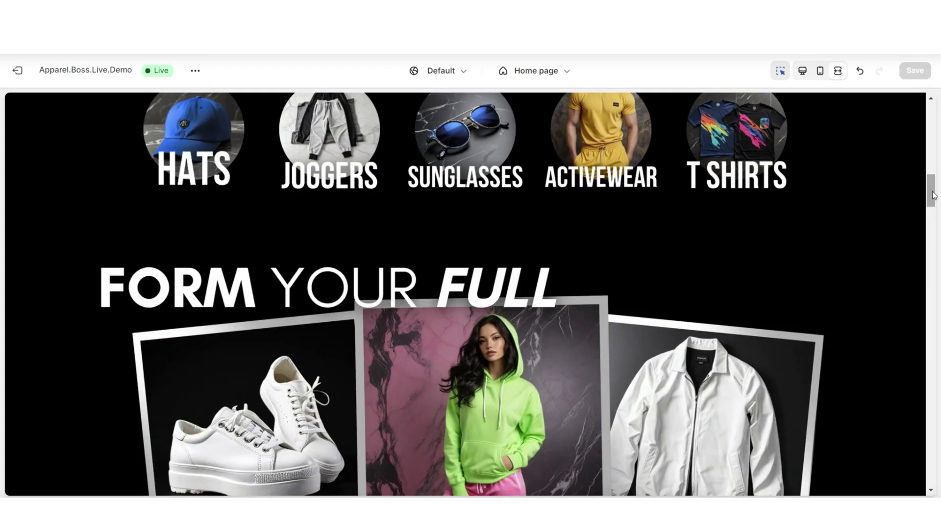
scroll(933, 197, "up", 5)
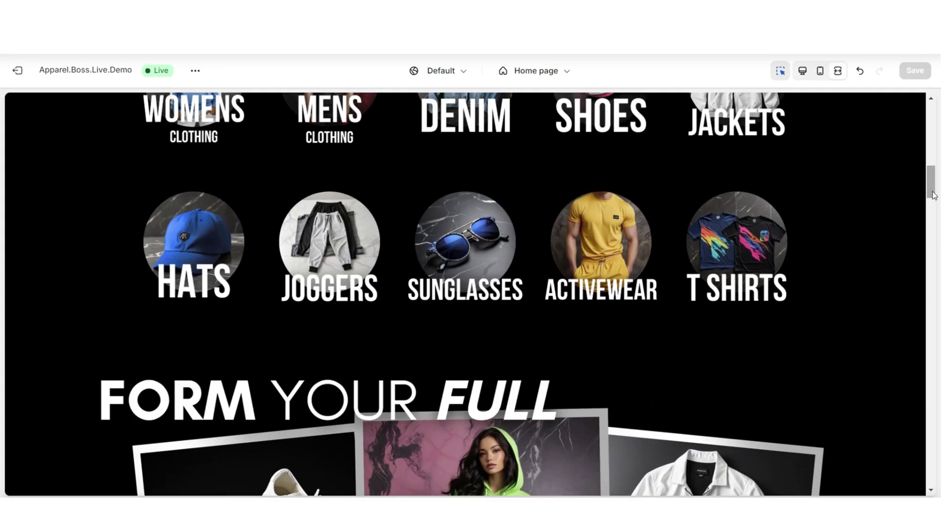
scroll(934, 196, "up", 2)
- On the Men's Clothing template's Product grid, enable the quick add button, filtering and sorting
left_click(349, 287)
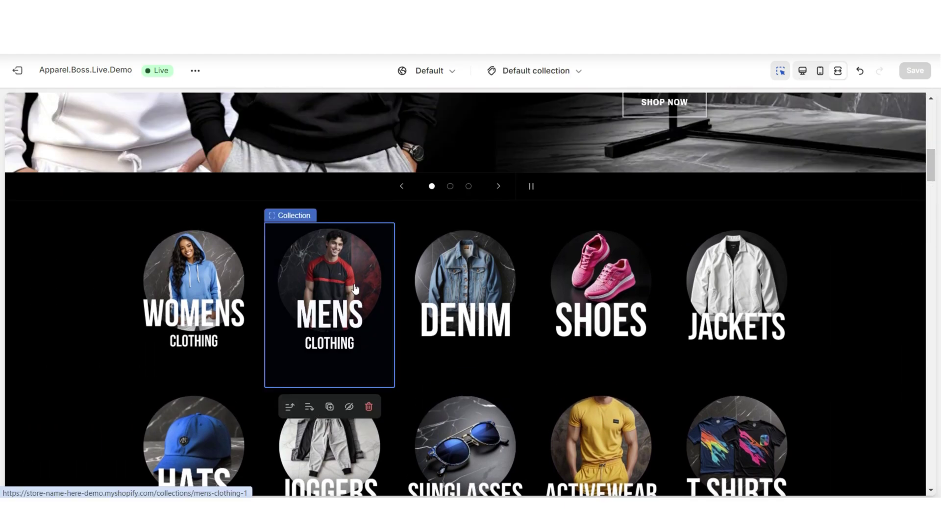
left_click(348, 284)
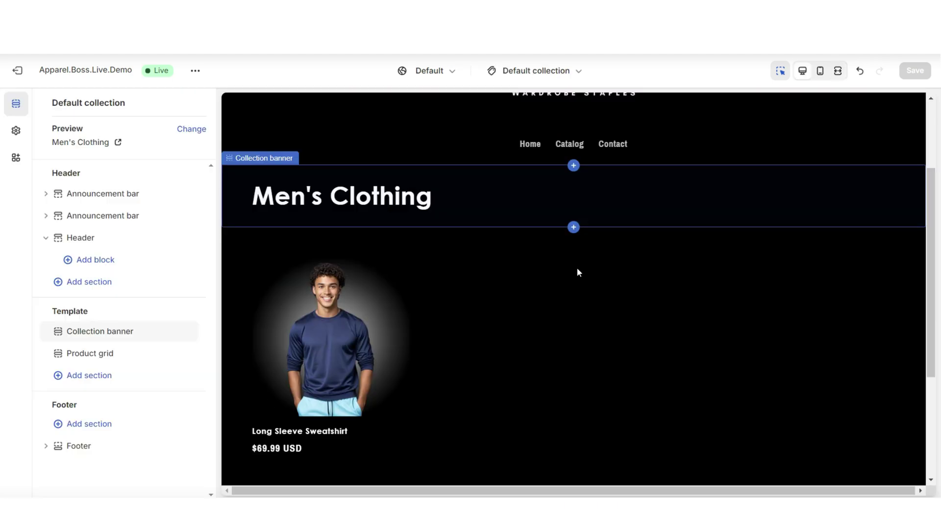
left_click(577, 276)
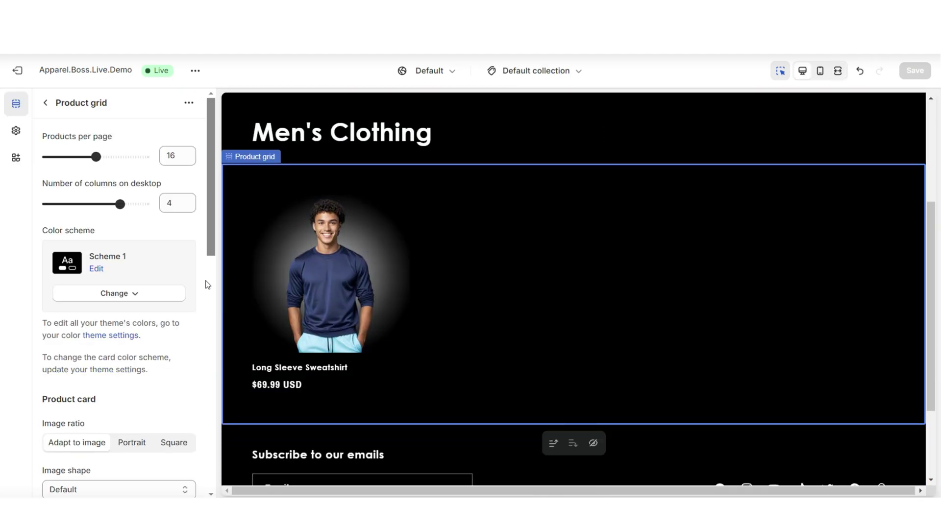
scroll(206, 285, "down", 6)
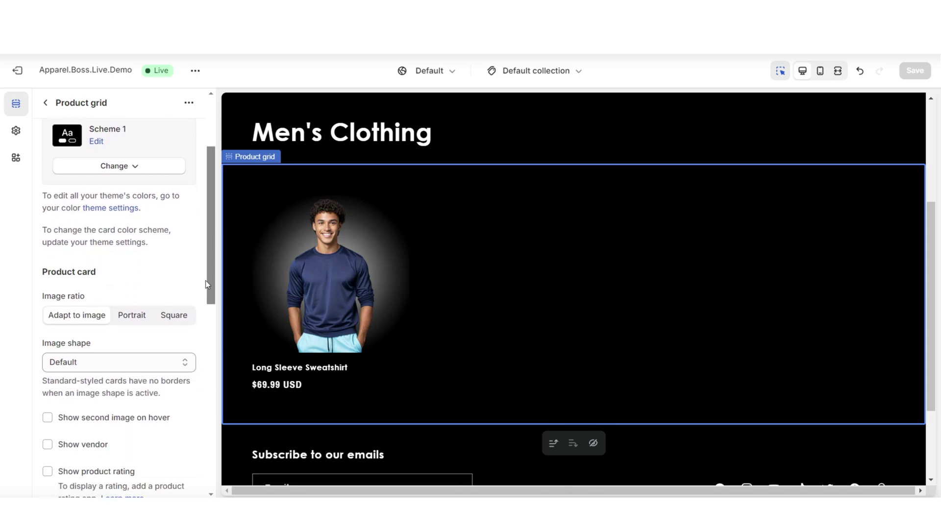
left_click(47, 347)
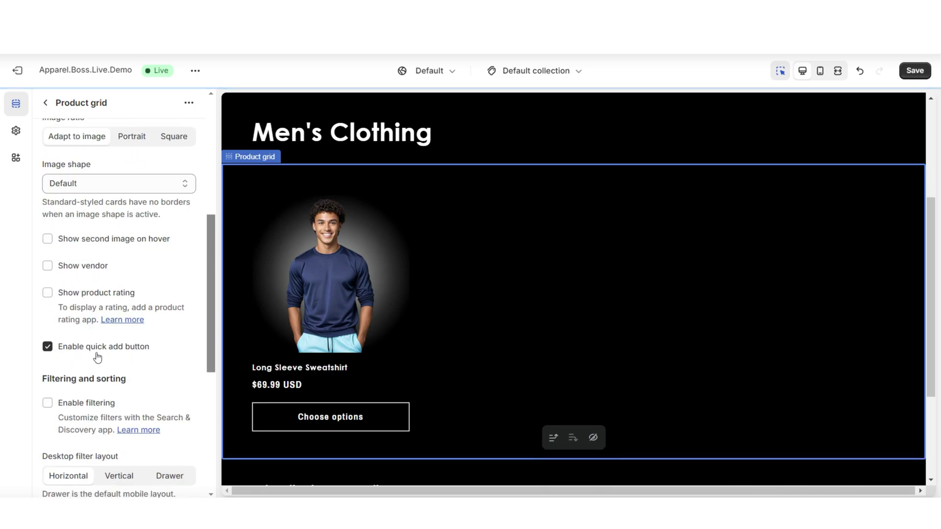
scroll(50, 350, "down", 1)
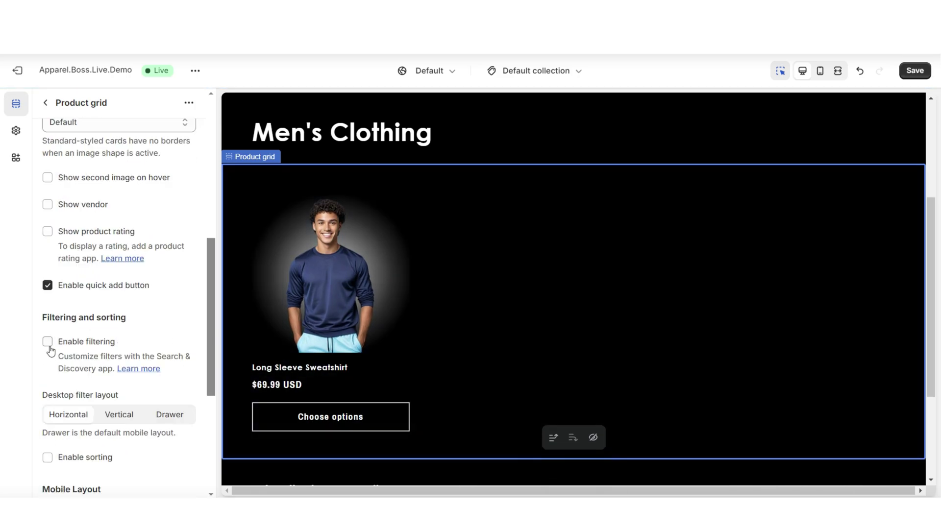
left_click(48, 458)
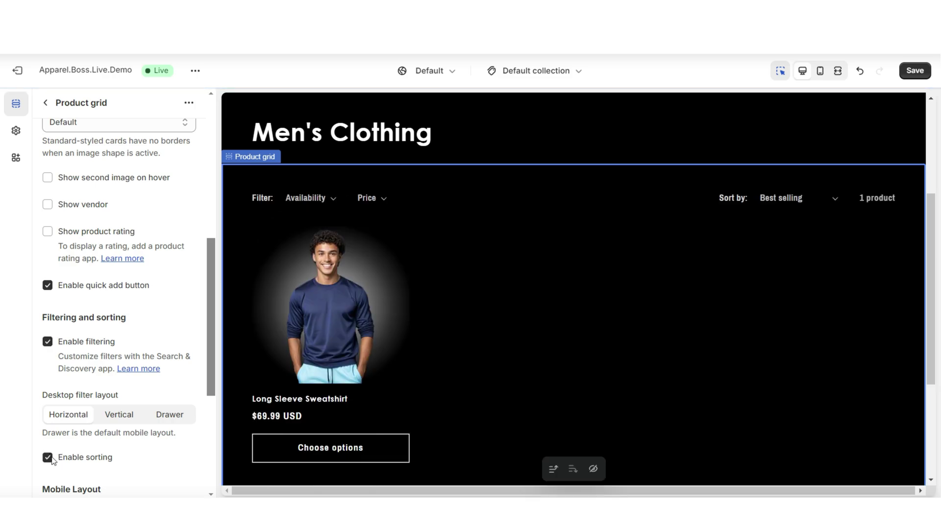
left_click_drag(211, 288, 215, 228)
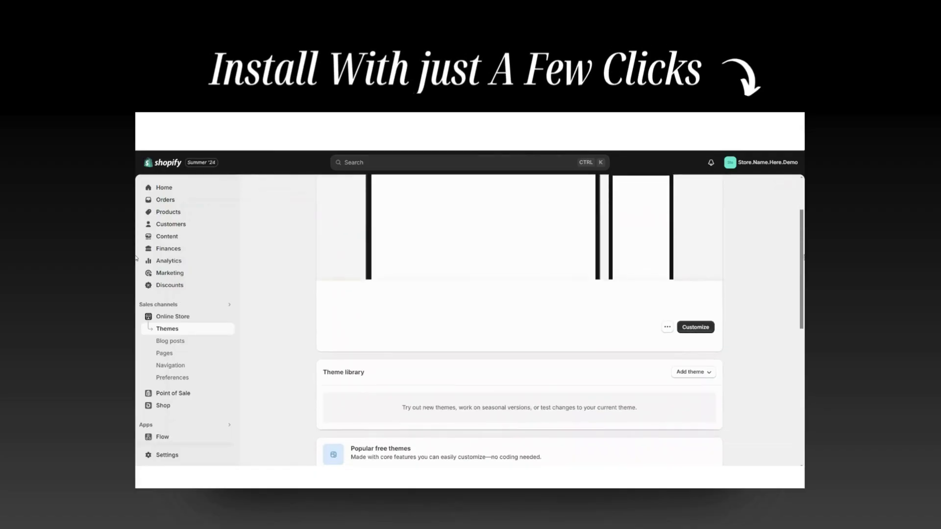
- Choose Add theme > Upload zip file in the theme library
left_click(692, 370)
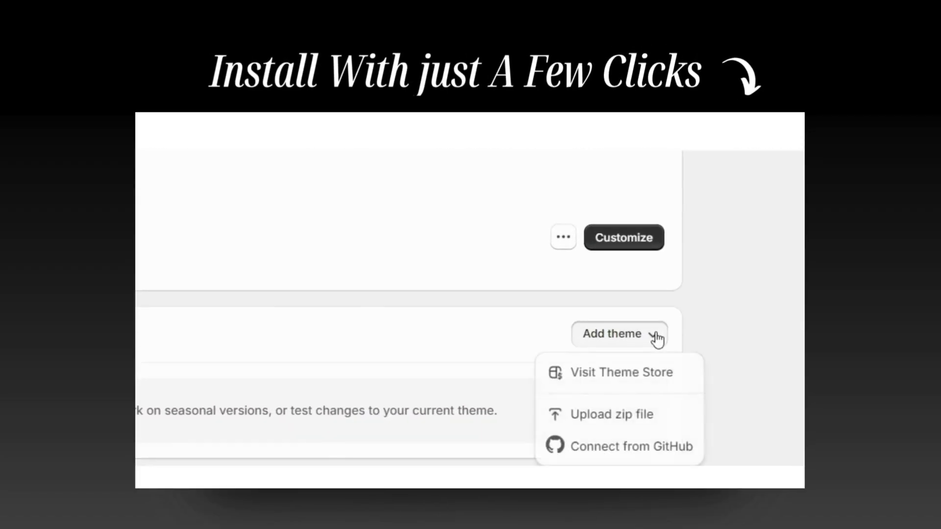
left_click(668, 422)
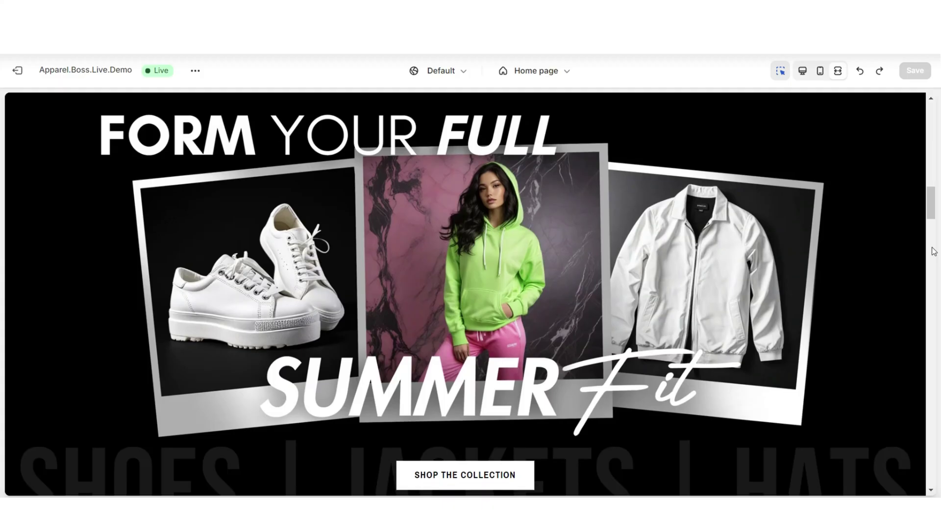
scroll(933, 251, "down", 10)
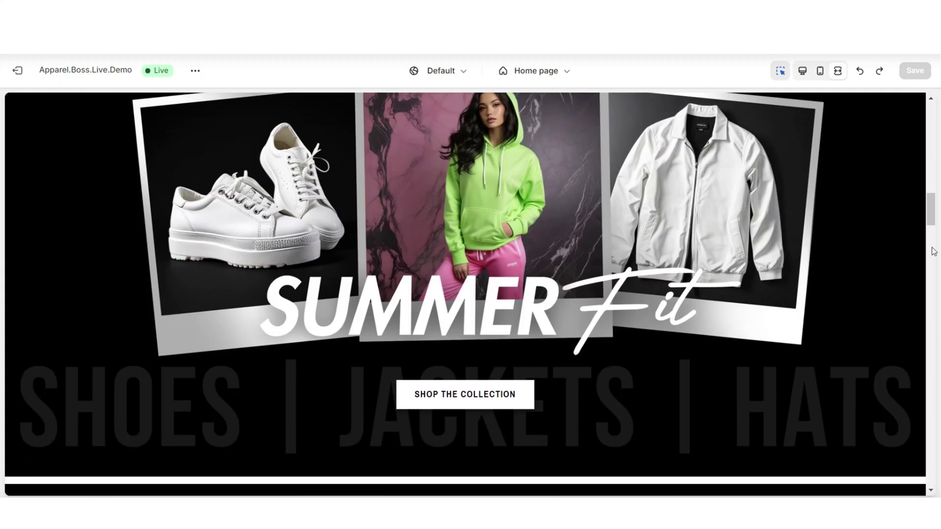
scroll(933, 251, "down", 10)
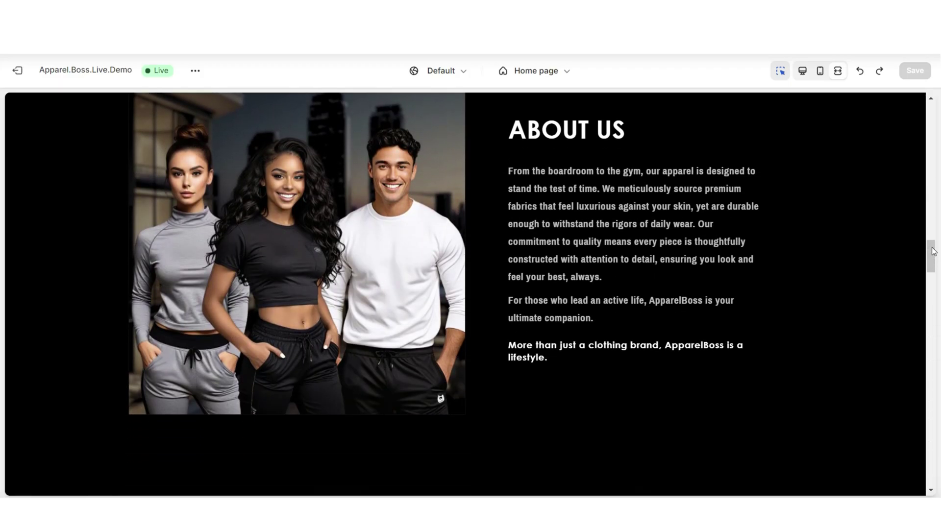
scroll(934, 252, "down", 3)
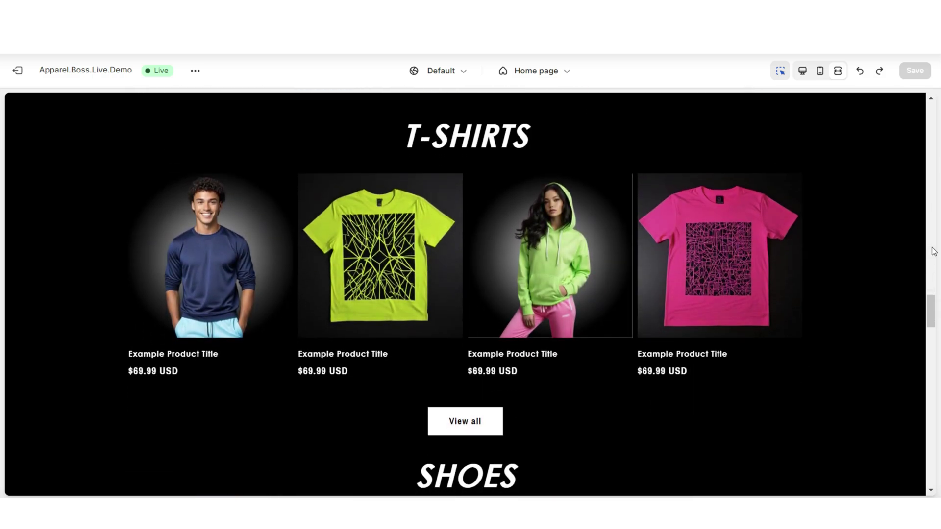
scroll(934, 252, "down", 9)
scroll(934, 252, "up", 3)
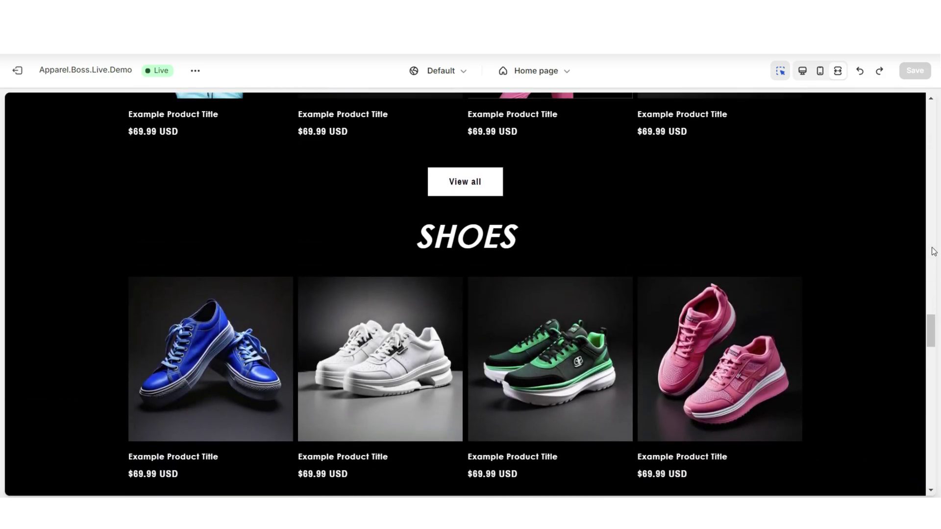
scroll(933, 250, "up", 7)
scroll(932, 250, "down", 5)
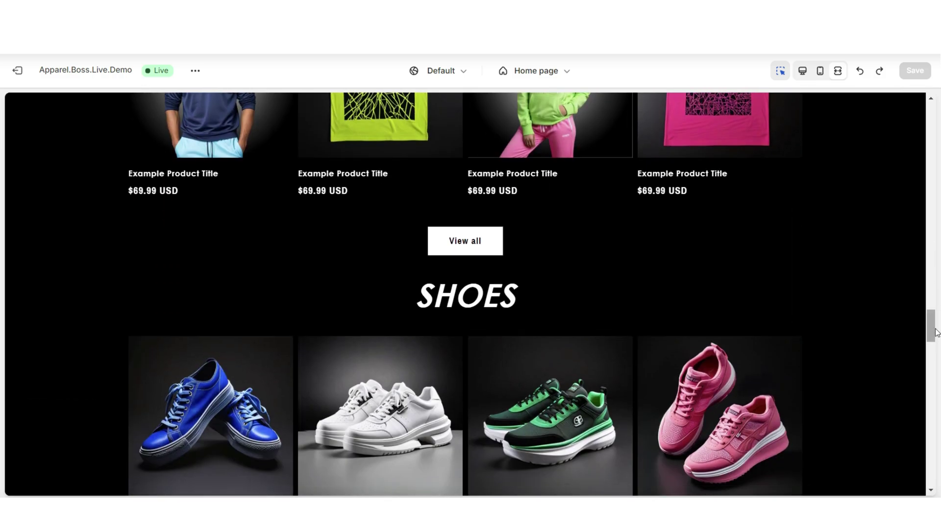
scroll(936, 333, "down", 3)
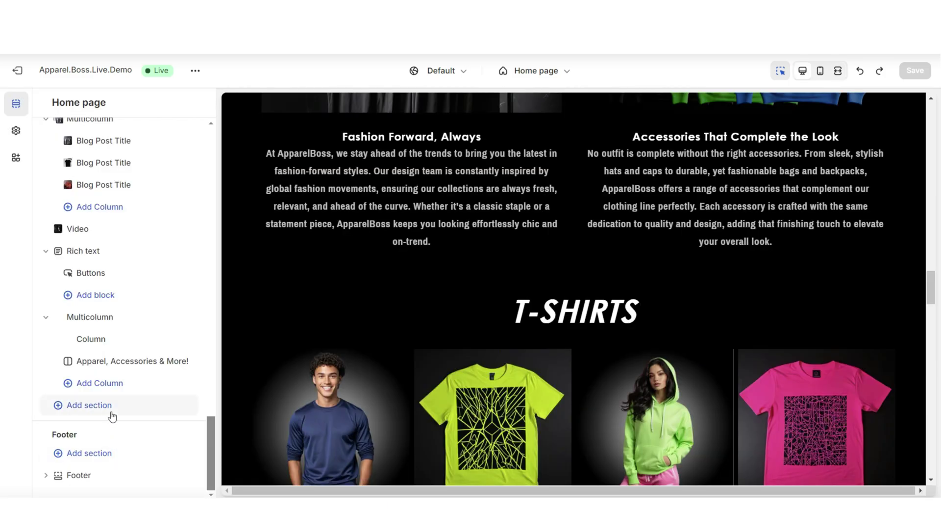
left_click(112, 409)
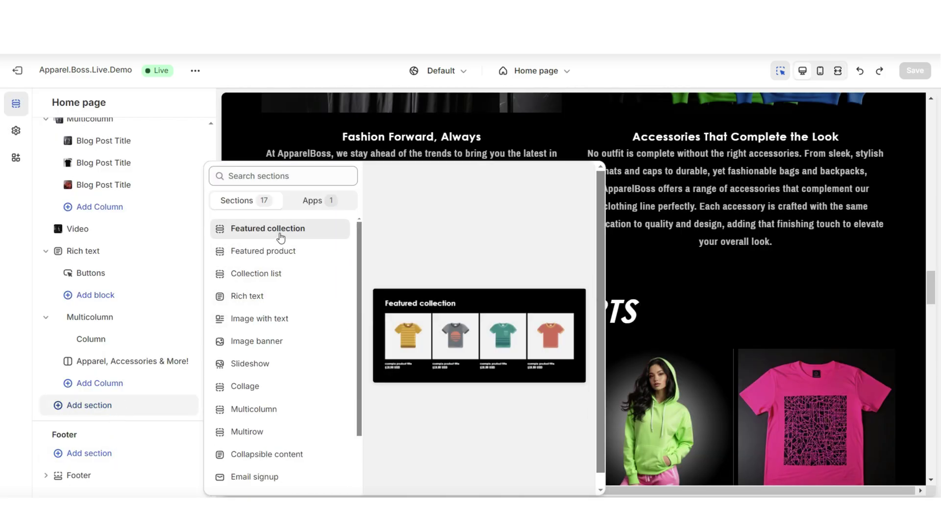
- Add a Featured collection section to the home page and review its settings
left_click(280, 236)
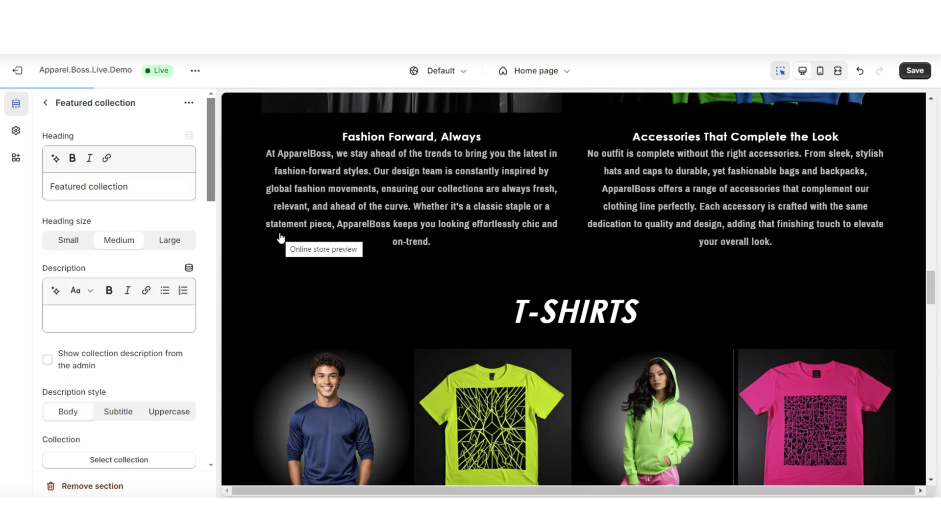
scroll(142, 333, "down", 4)
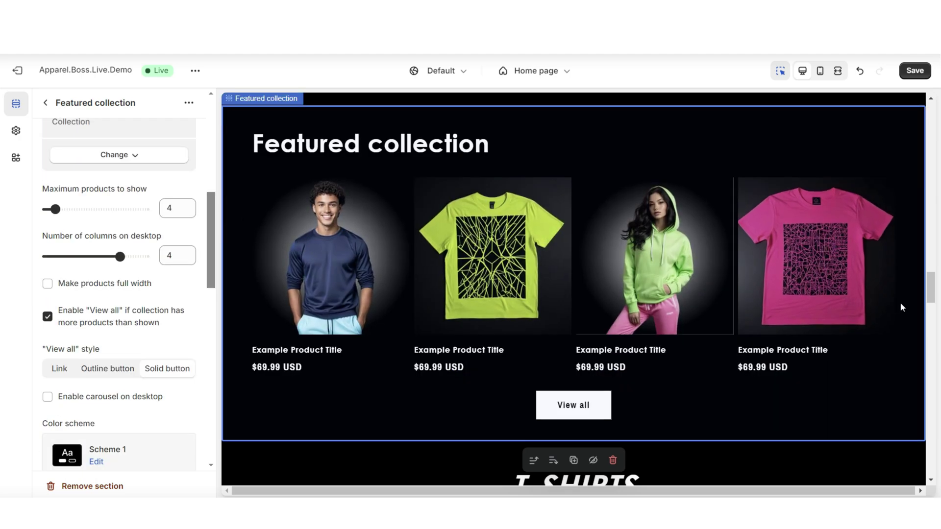
scroll(61, 263, "down", 1)
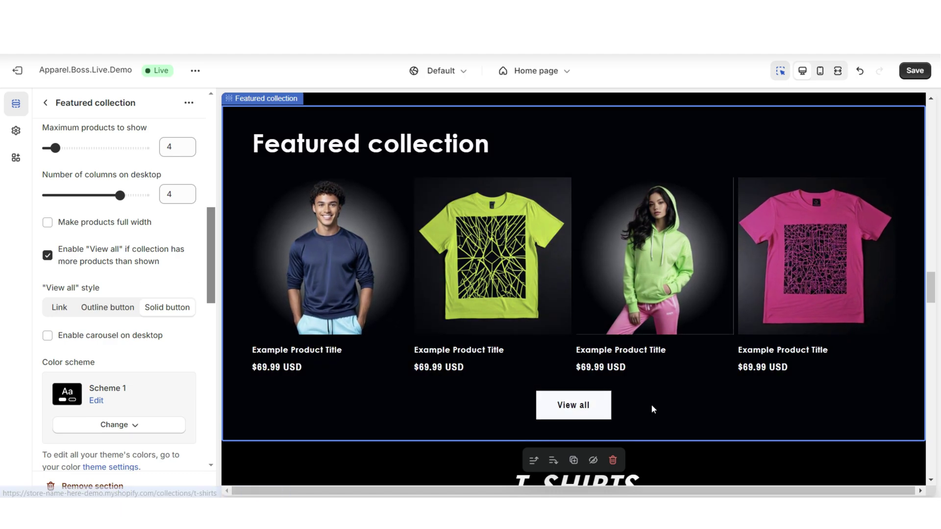
scroll(169, 275, "down", 1)
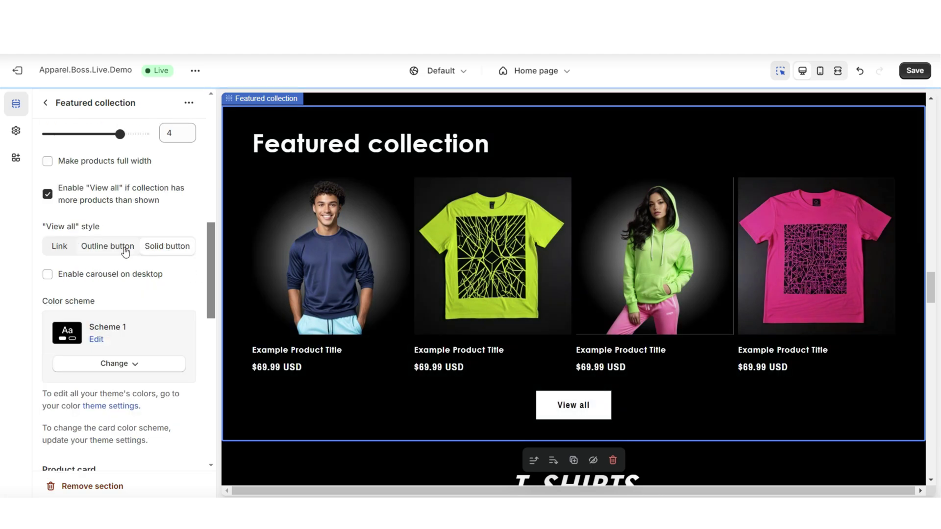
left_click_drag(208, 237, 205, 366)
- Preview the home page at full width and scroll through it
left_click(838, 71)
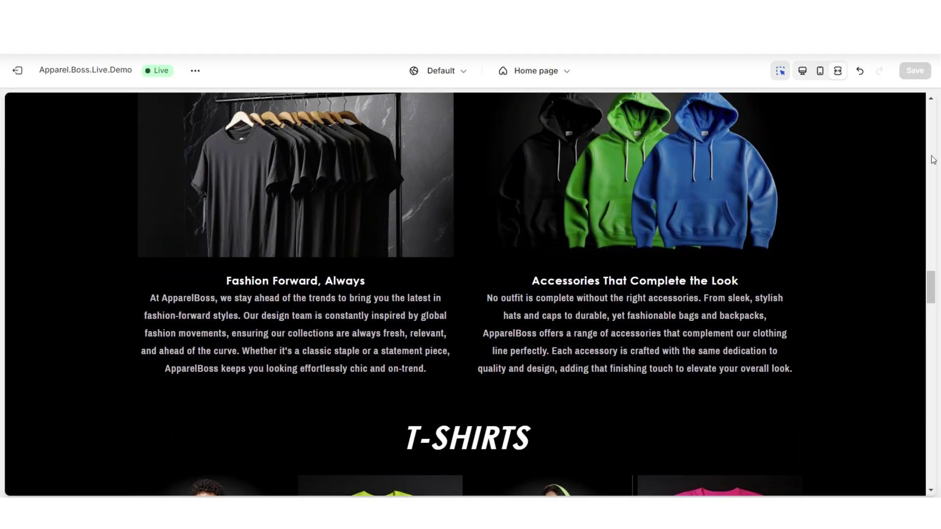
scroll(933, 160, "down", 5)
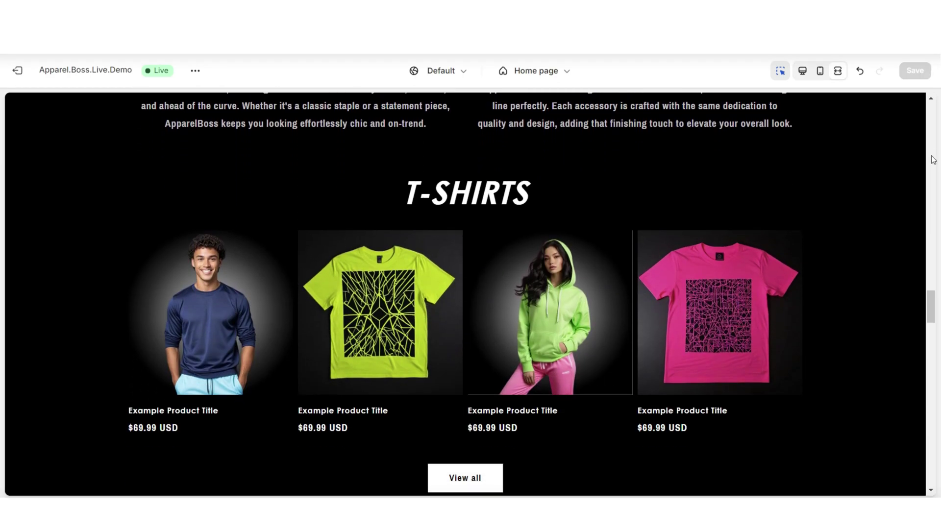
scroll(932, 159, "down", 6)
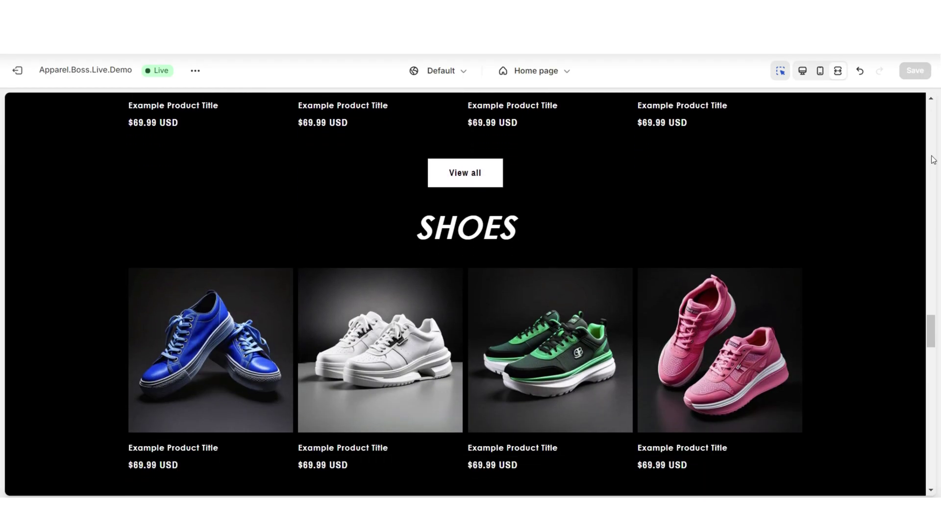
scroll(933, 160, "down", 6)
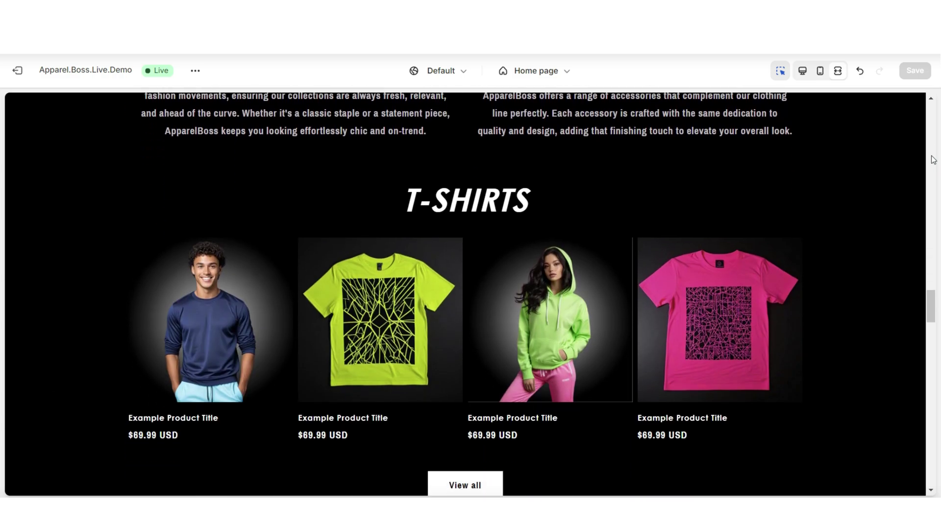
scroll(933, 160, "down", 2)
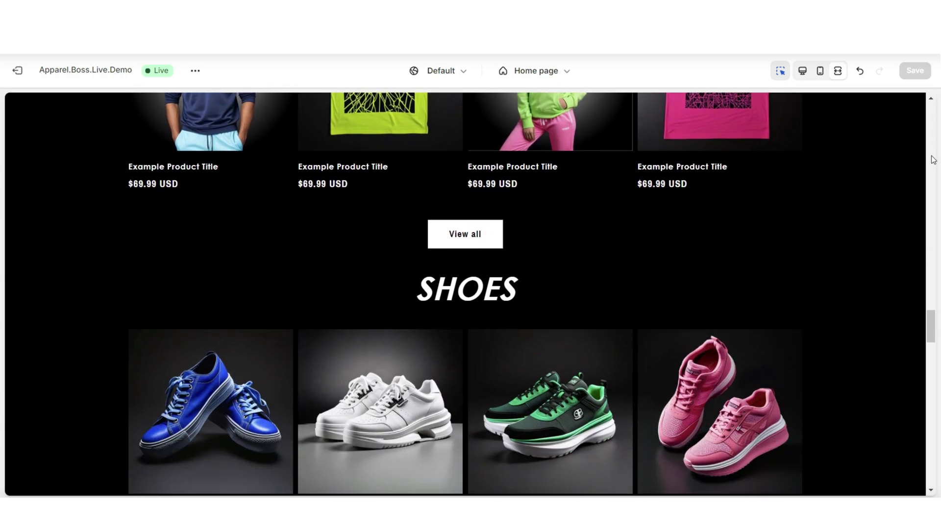
scroll(933, 160, "down", 5)
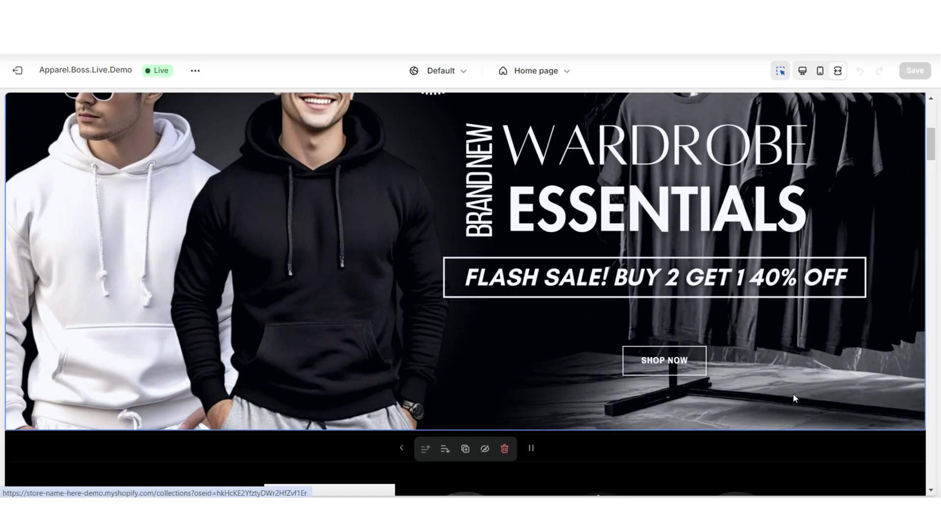
- Open the Collections list page from the preview and browse its collection grid
left_click(794, 398)
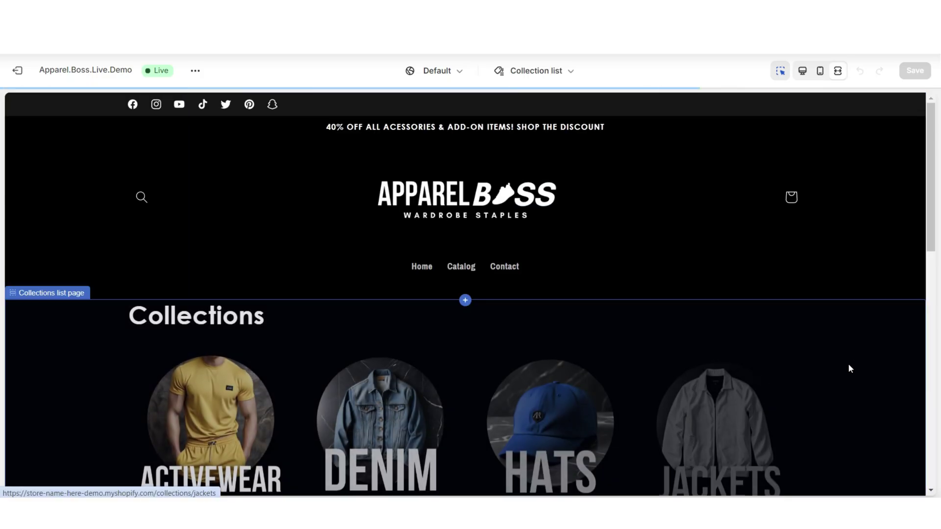
scroll(933, 320, "down", 6)
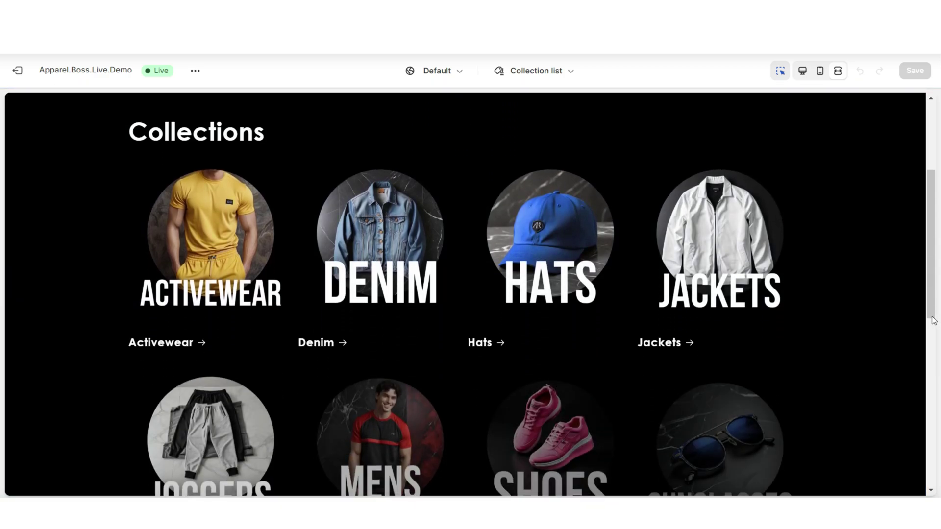
scroll(905, 319, "down", 2)
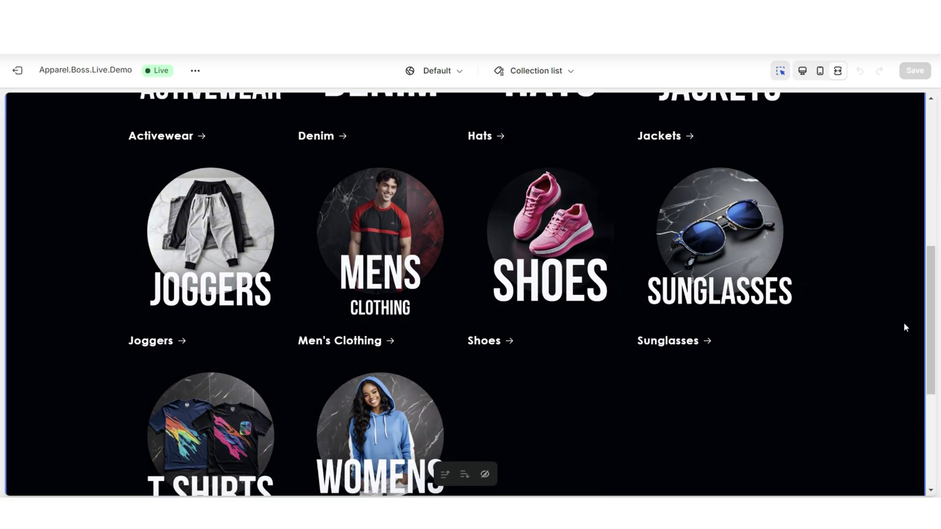
scroll(904, 322, "up", 8)
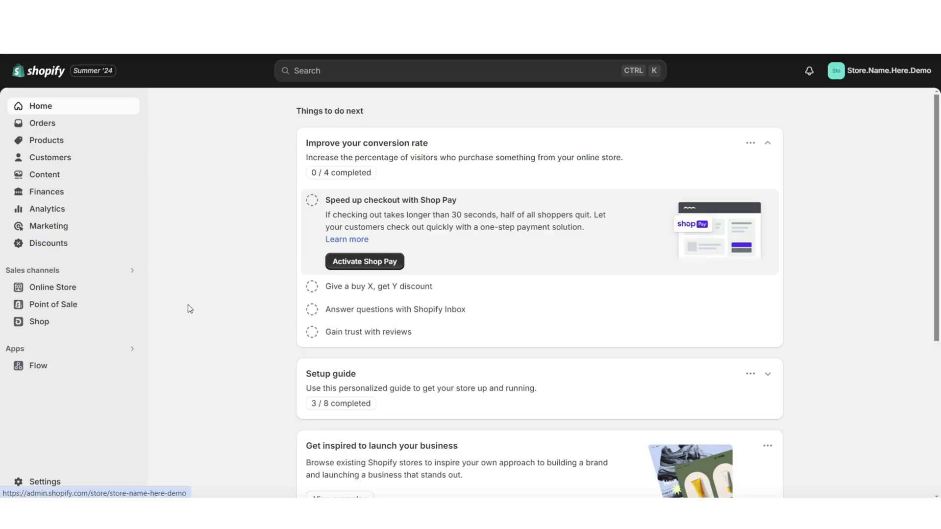
- Add a new store page titled 'Collections' under Online Store > Pages and save it
left_click(69, 290)
left_click(71, 344)
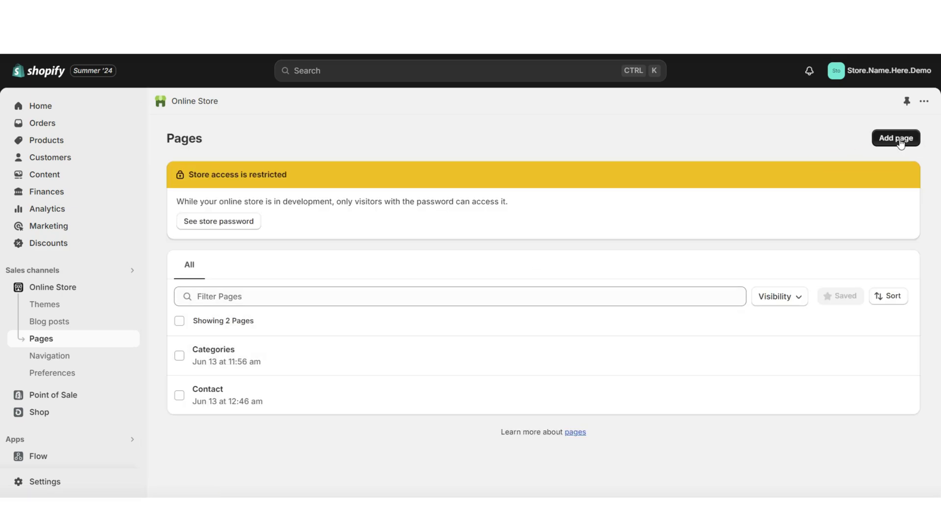
left_click(896, 139)
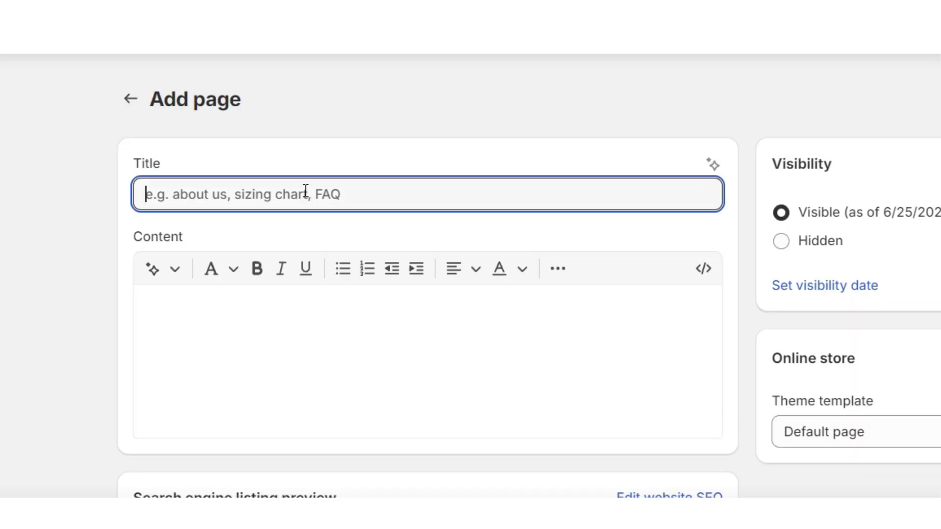
type("Collection")
type("s")
key("ctrl+s")
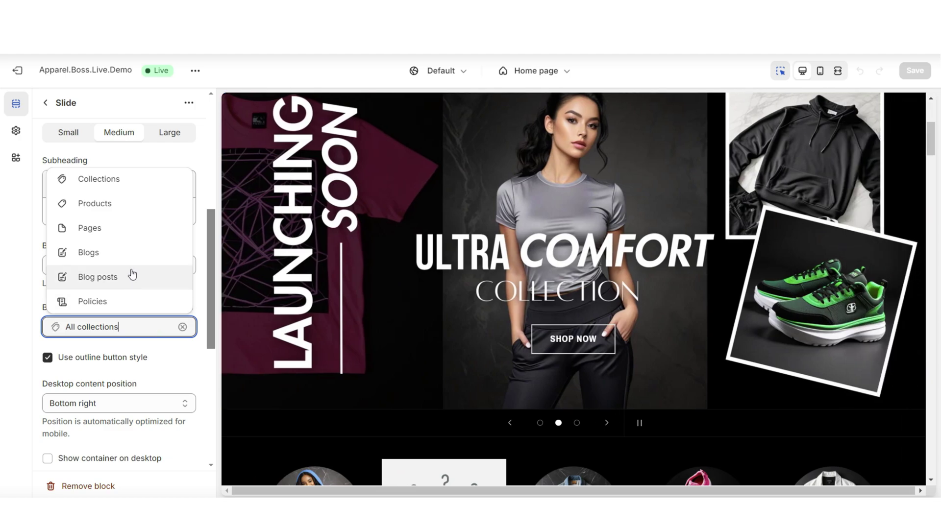
- Point the hero slide's button link to the Collections page and save the theme
left_click(122, 236)
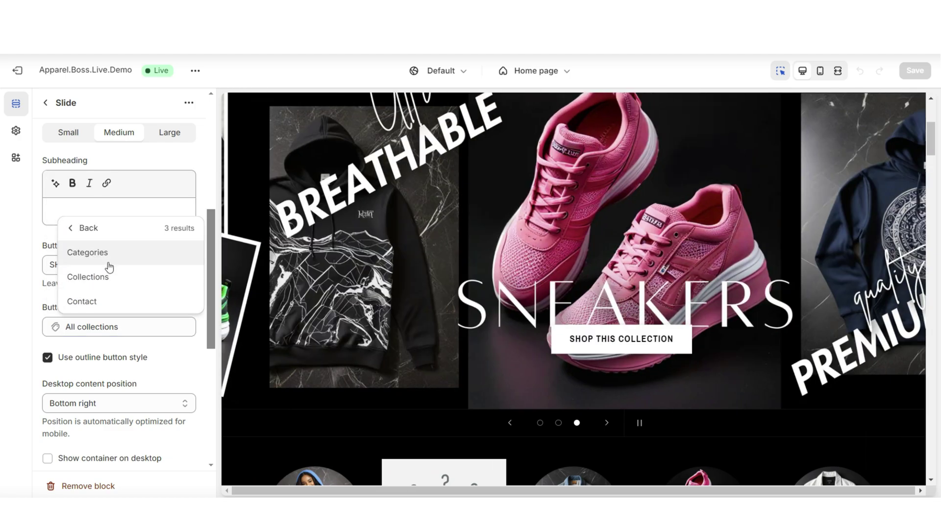
left_click(109, 272)
key("ctrl+s")
key("ctrl+shift+f")
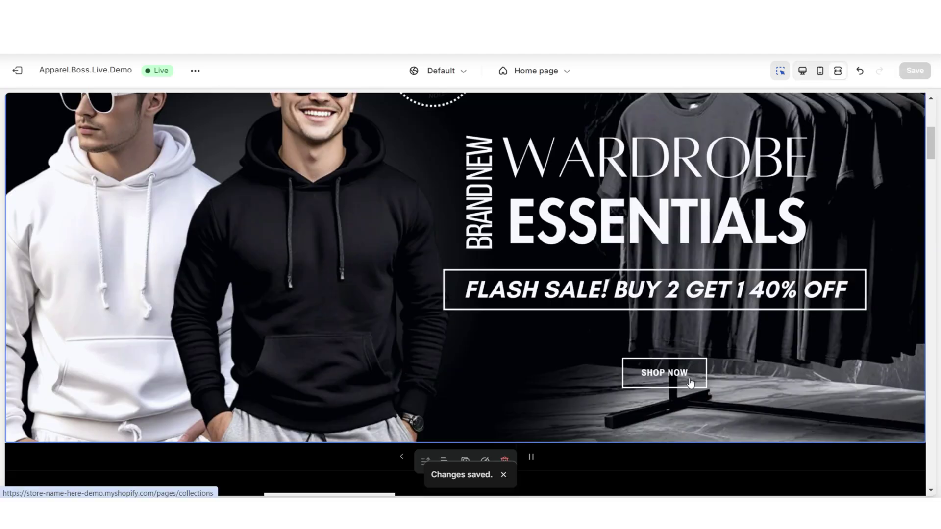
- Follow the Shop Now link to the Collections page and create a new page template
left_click(691, 382)
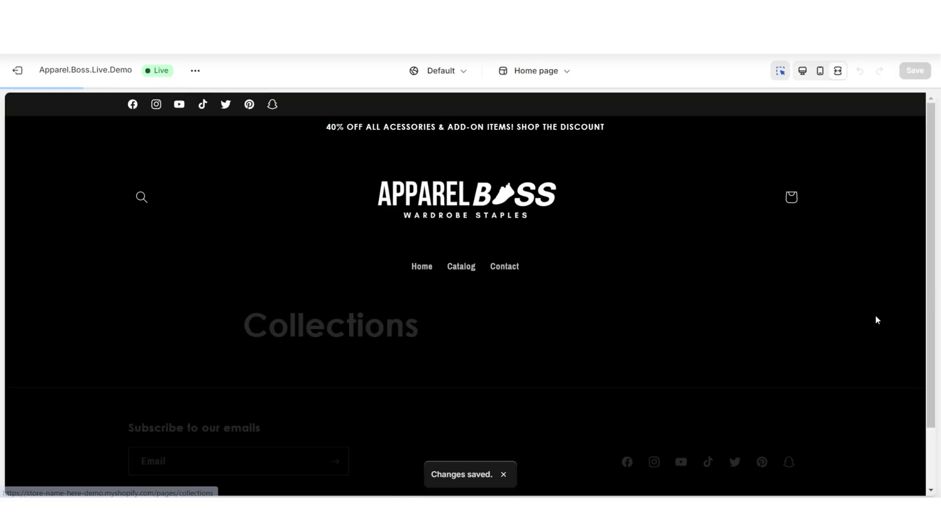
left_click(526, 76)
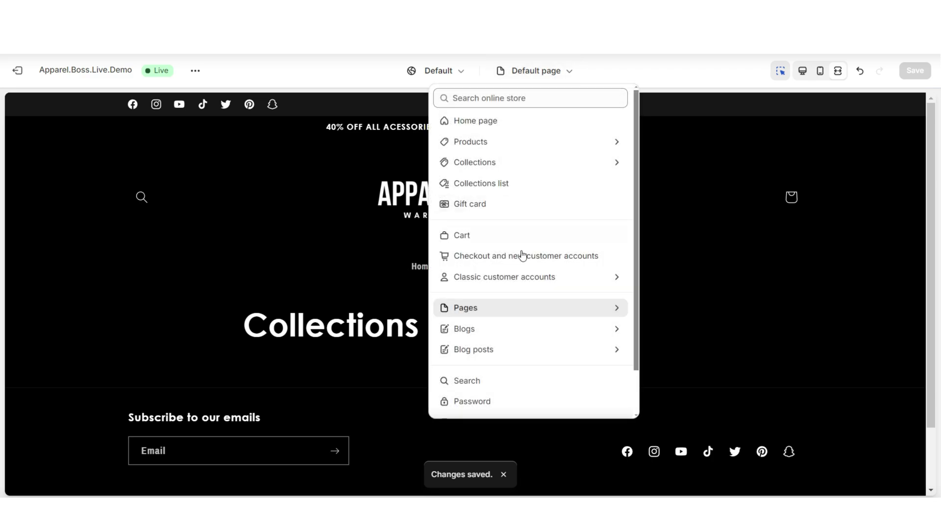
left_click(508, 318)
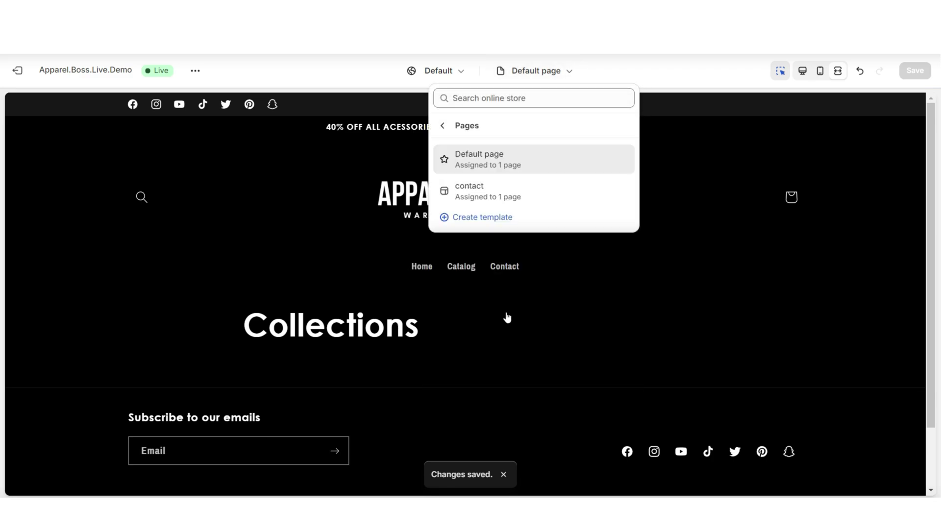
left_click(471, 221)
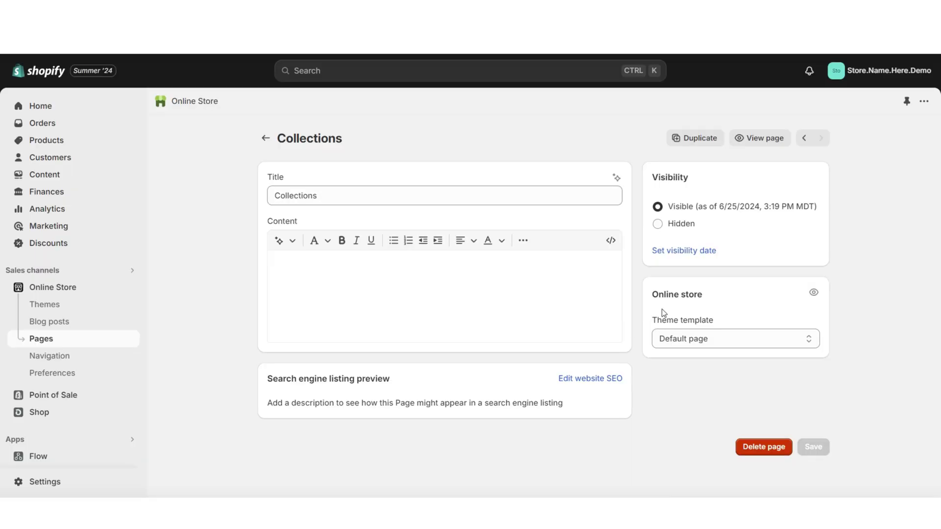
- Assign the collectionstemplate template to the Collections page and edit it
left_click(678, 341)
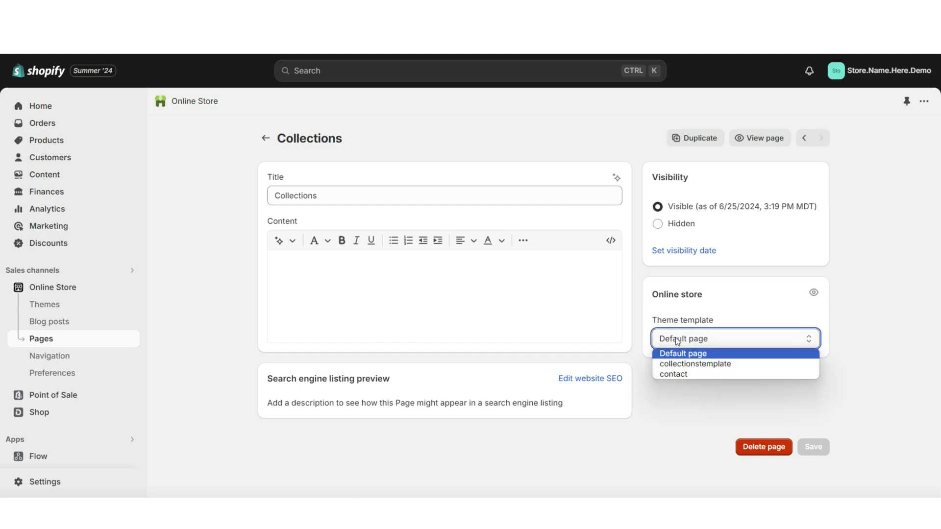
left_click(685, 364)
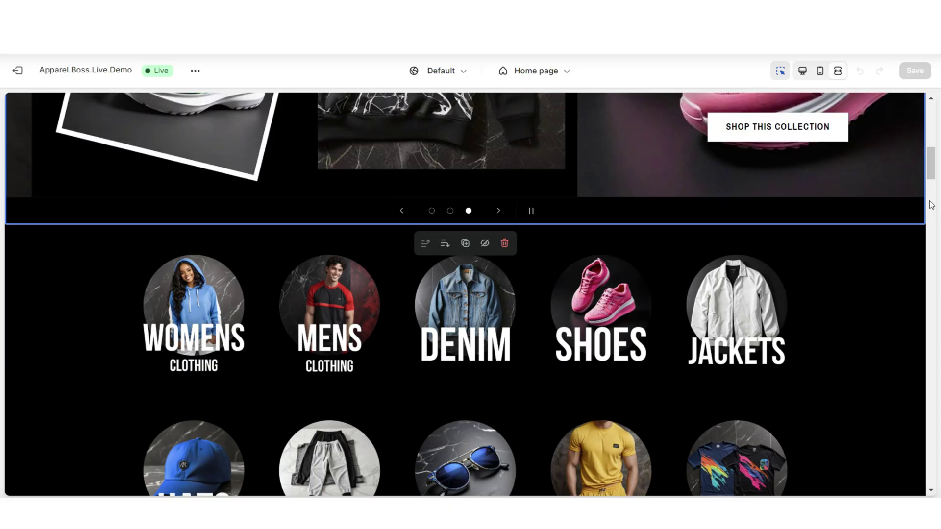
scroll(791, 299, "up", 10)
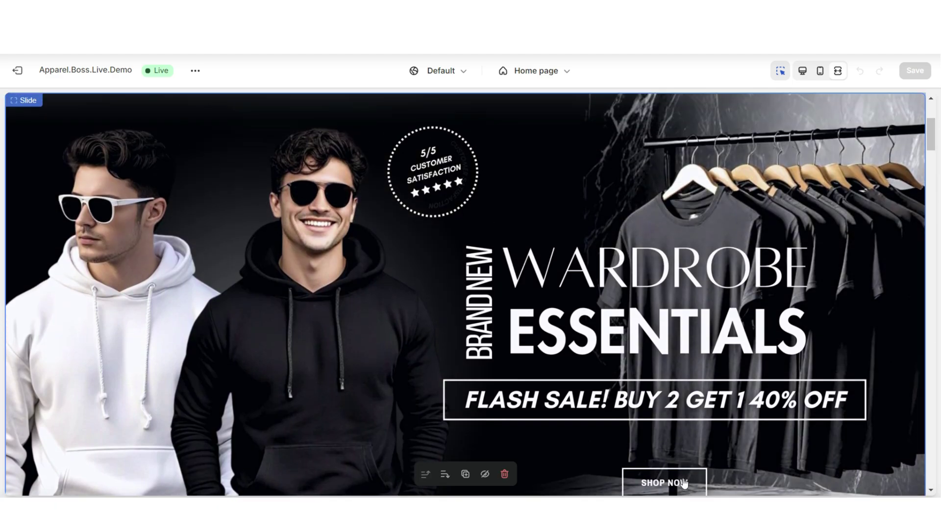
left_click(685, 483)
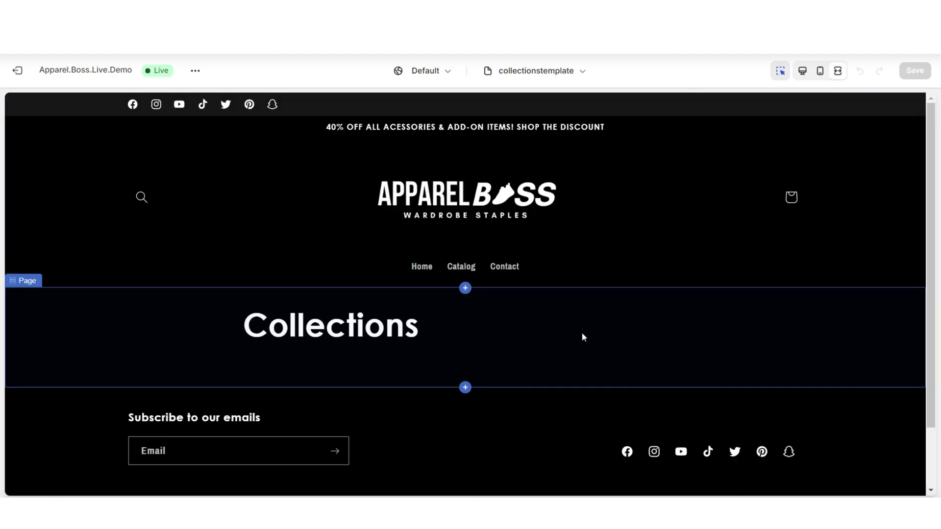
- Hide the Page section that shows the Collections title
left_click(802, 72)
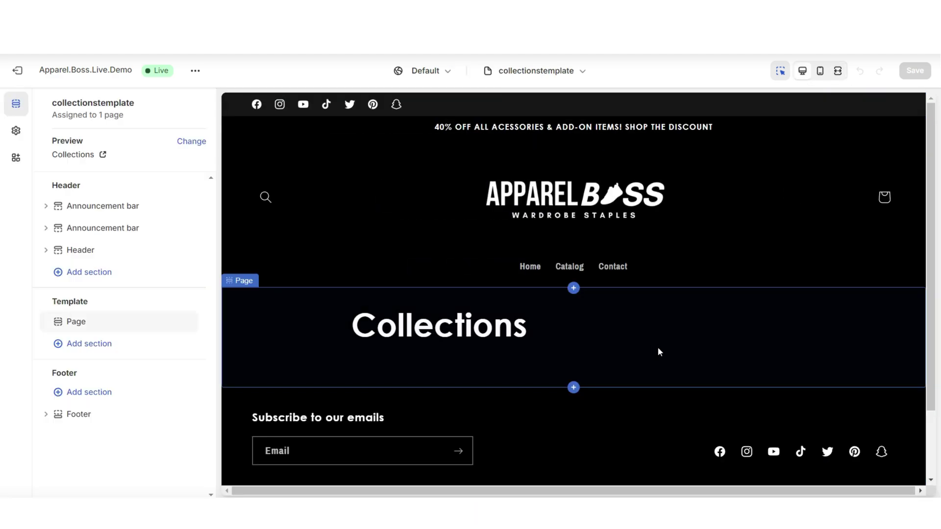
left_click_drag(926, 356, 930, 360)
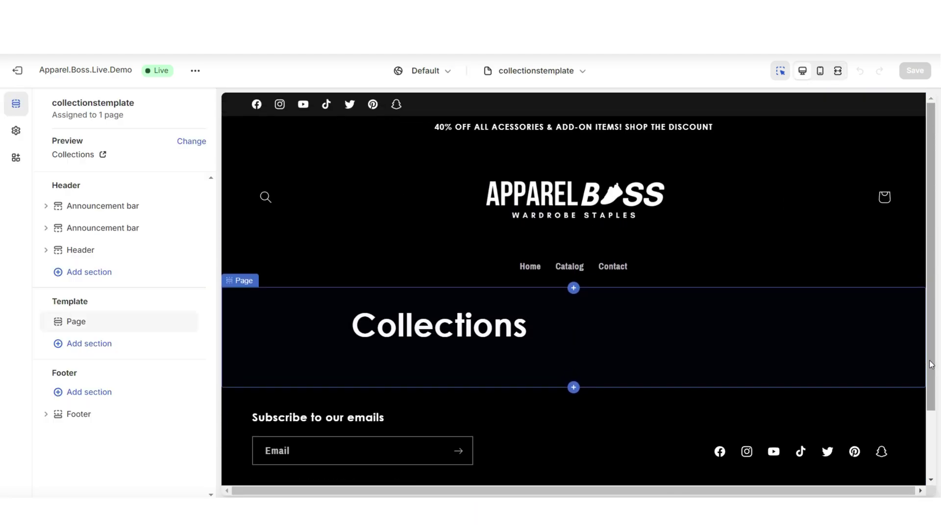
left_click(630, 266)
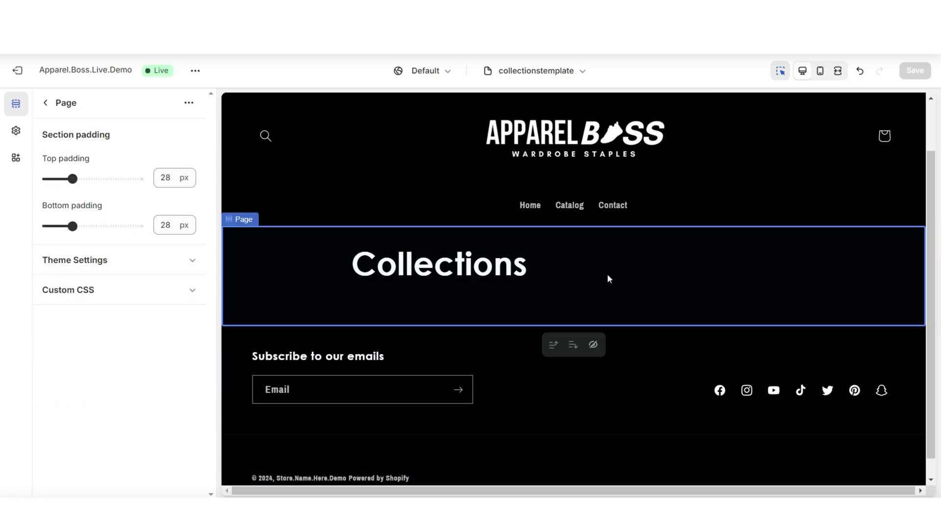
left_click(593, 345)
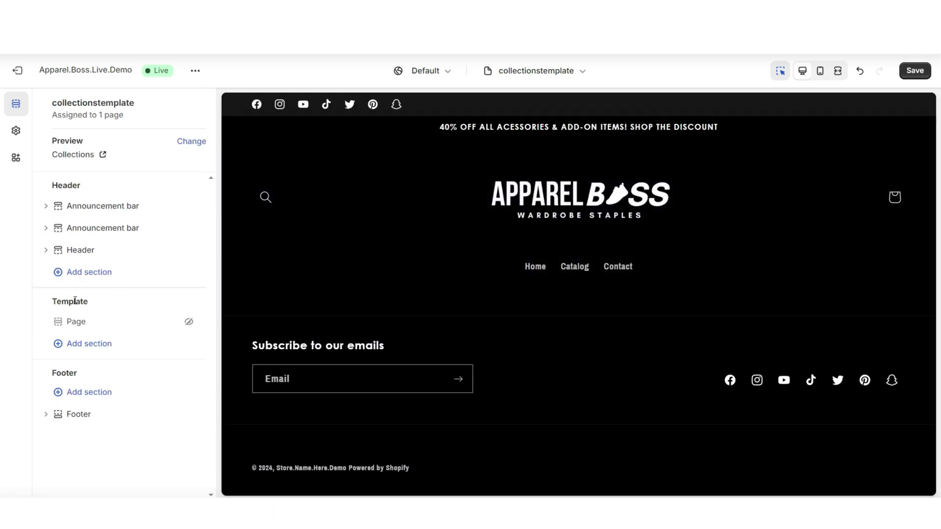
left_click(92, 342)
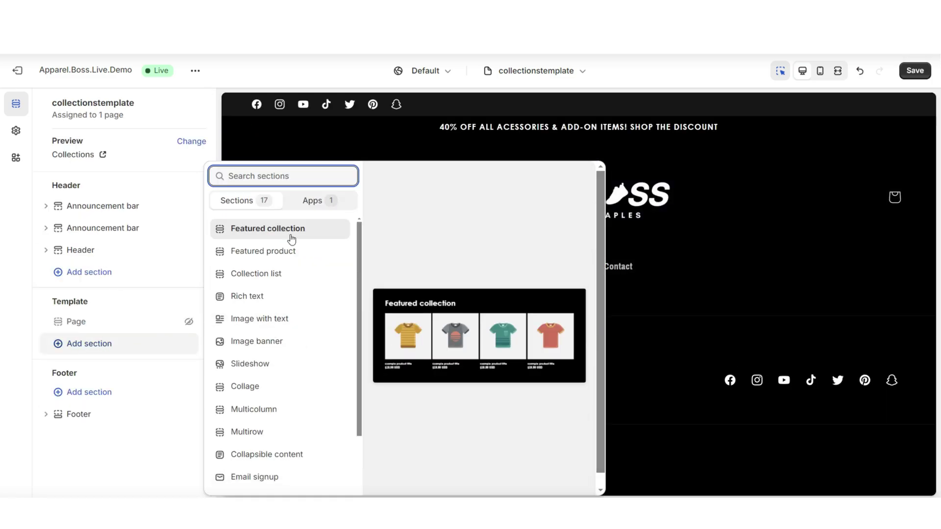
- Add a Featured collection section titled 'T Shirts, Sweatshirts & Hoodies'
key("Escape")
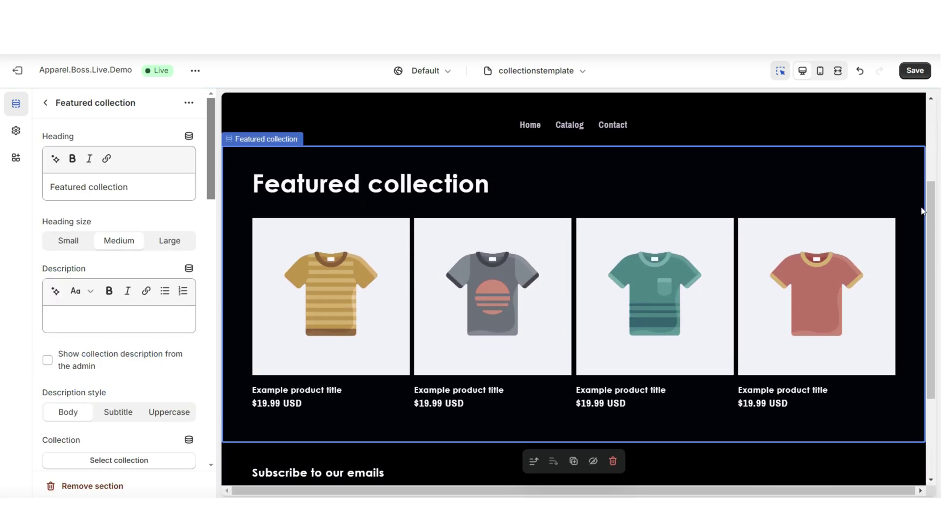
scroll(923, 210, "down", 2)
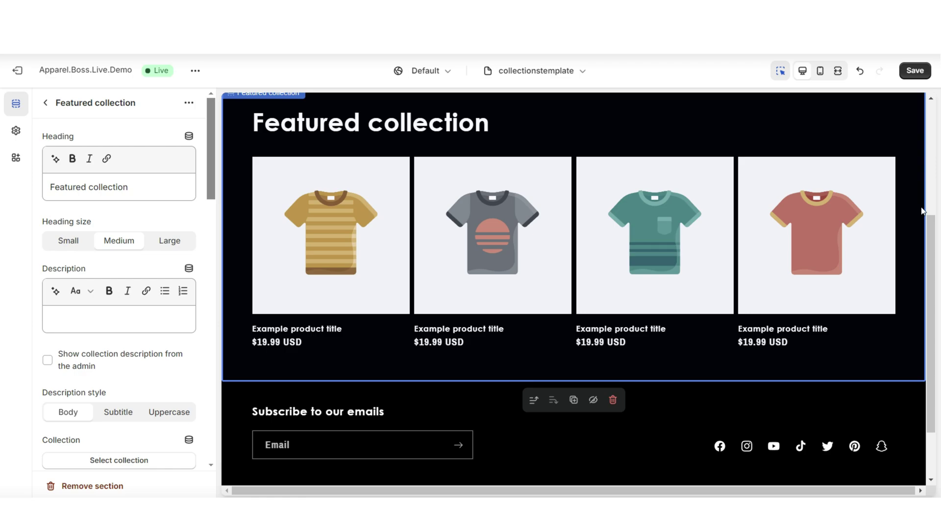
scroll(923, 210, "up", 2)
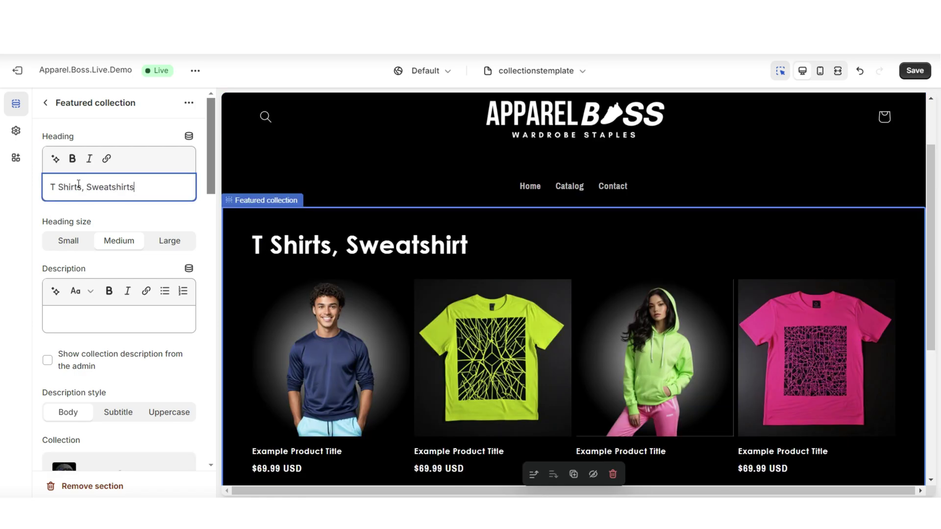
- Duplicate it, retitle the copy 'Running Shoes, Walkers & More' and show the shoes collection
left_click(190, 104)
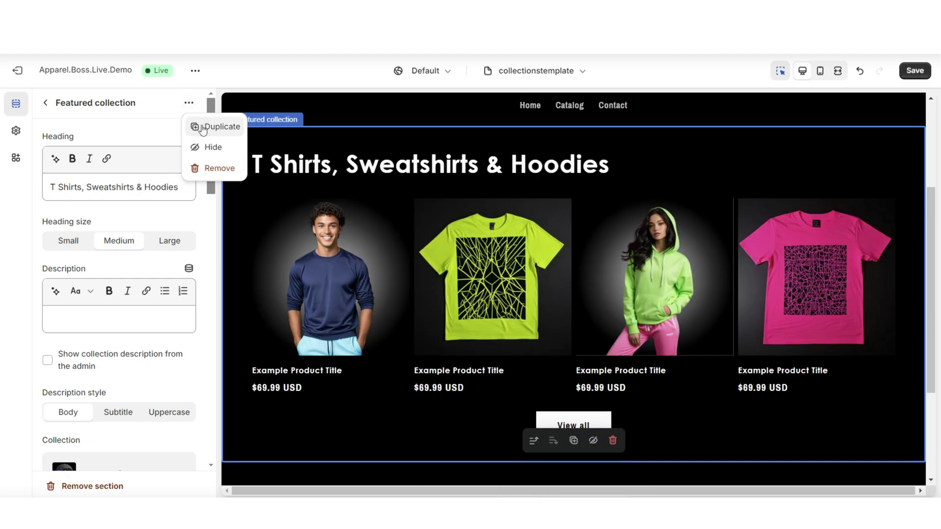
left_click(204, 127)
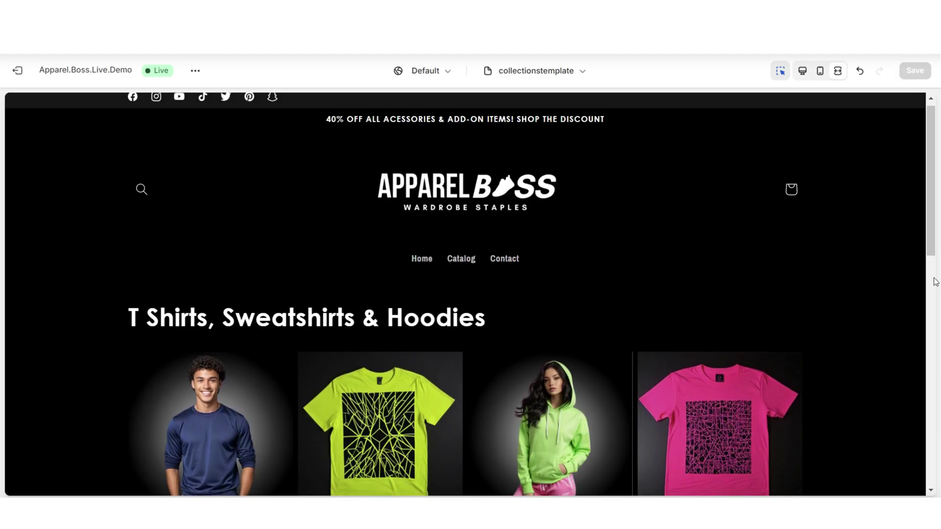
scroll(935, 282, "down", 6)
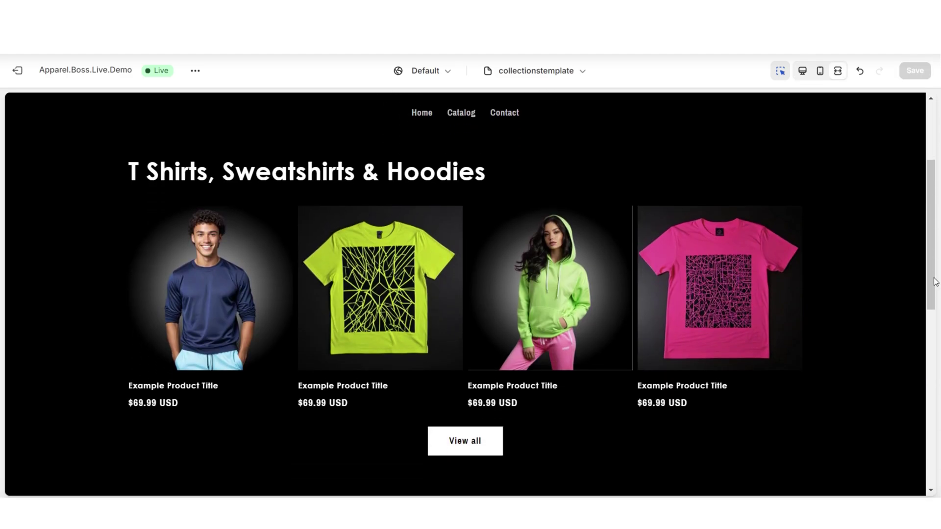
scroll(935, 282, "down", 1)
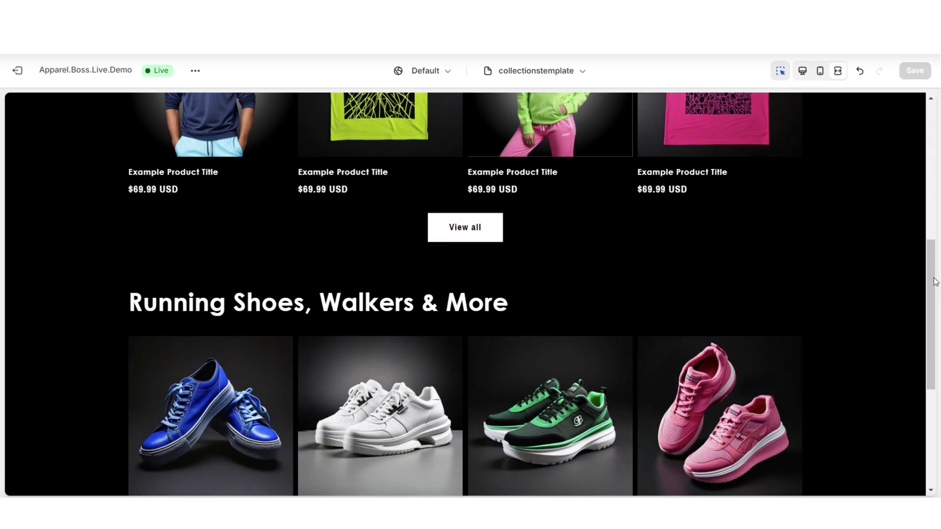
scroll(936, 279, "down", 3)
scroll(935, 279, "up", 4)
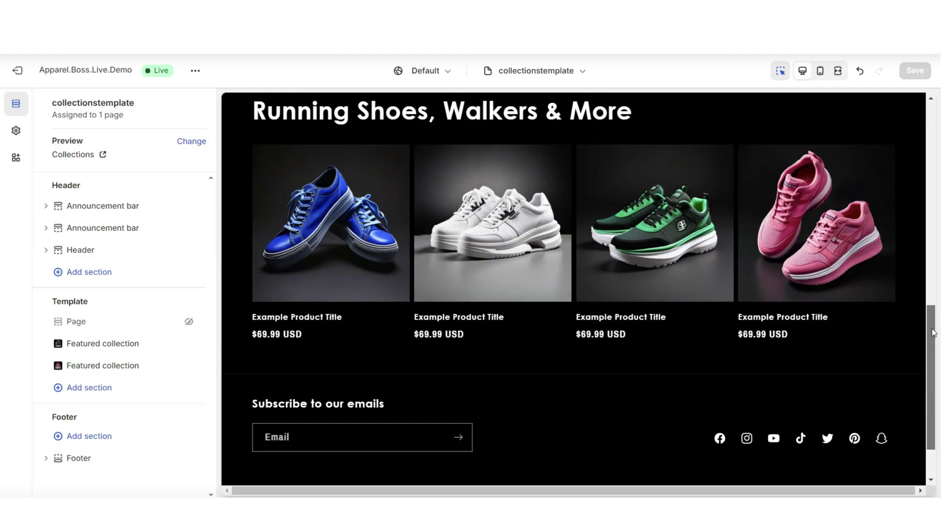
left_click_drag(934, 333, 936, 262)
- Add a Collection list headed 'Clothing' showing Women's Clothing, Men's Clothing and Denim
left_click(90, 388)
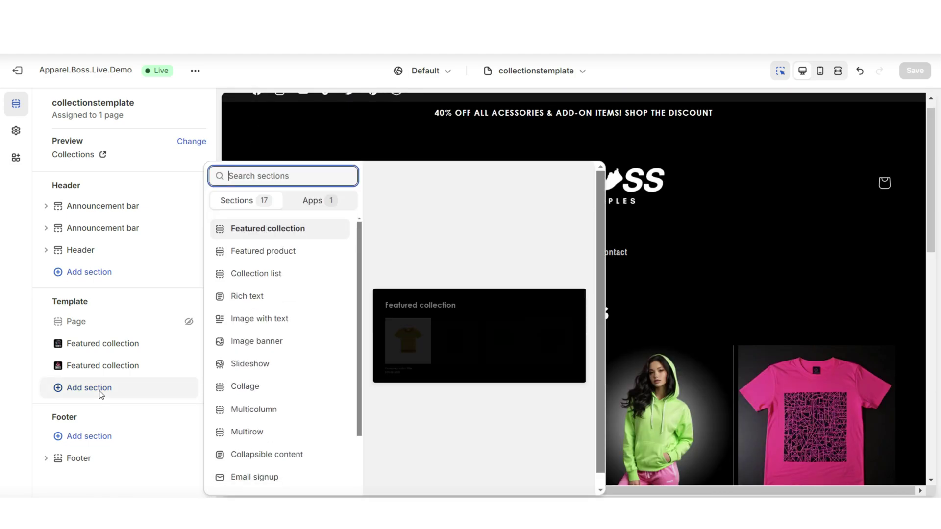
left_click(257, 283)
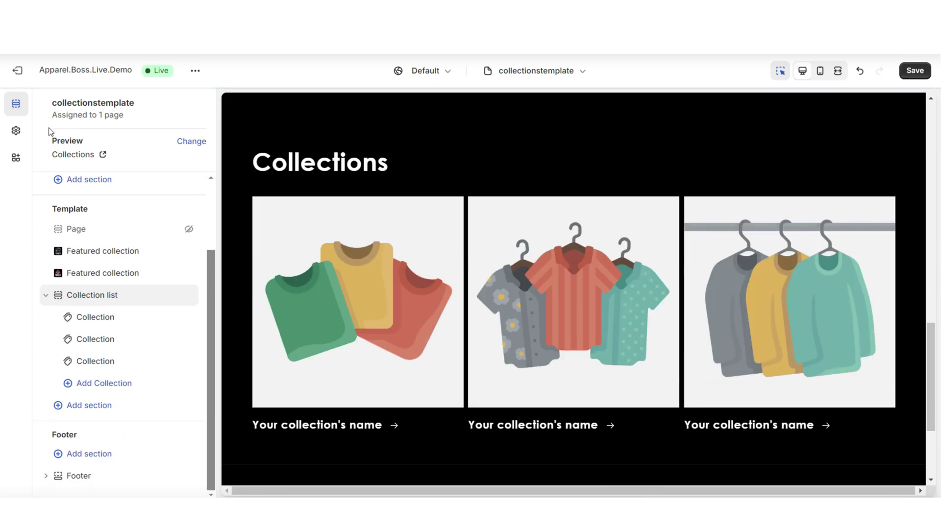
left_click(450, 187)
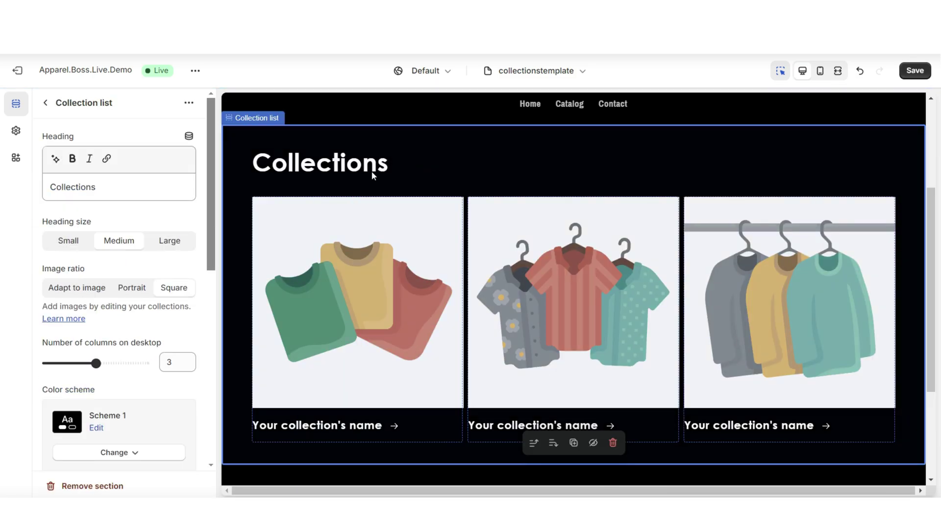
double_click(112, 194)
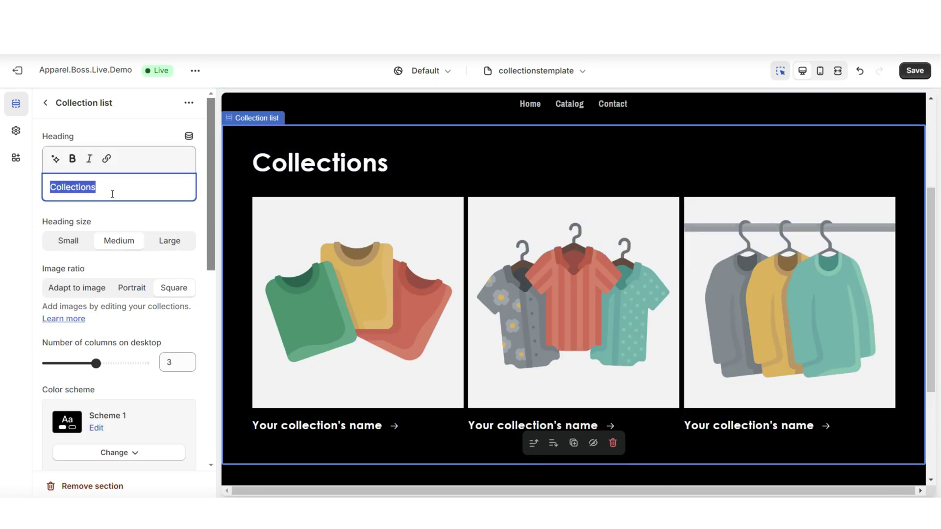
type("Clothing")
left_click(248, 273)
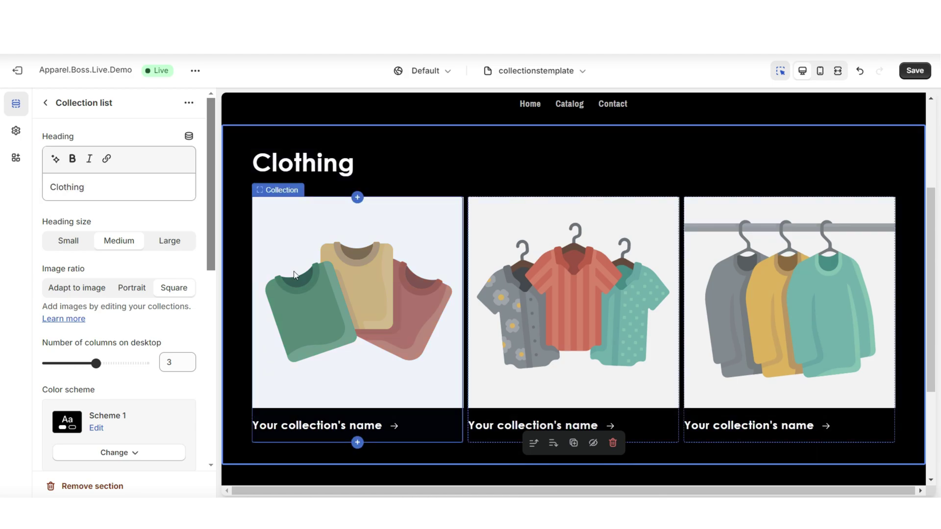
left_click(367, 275)
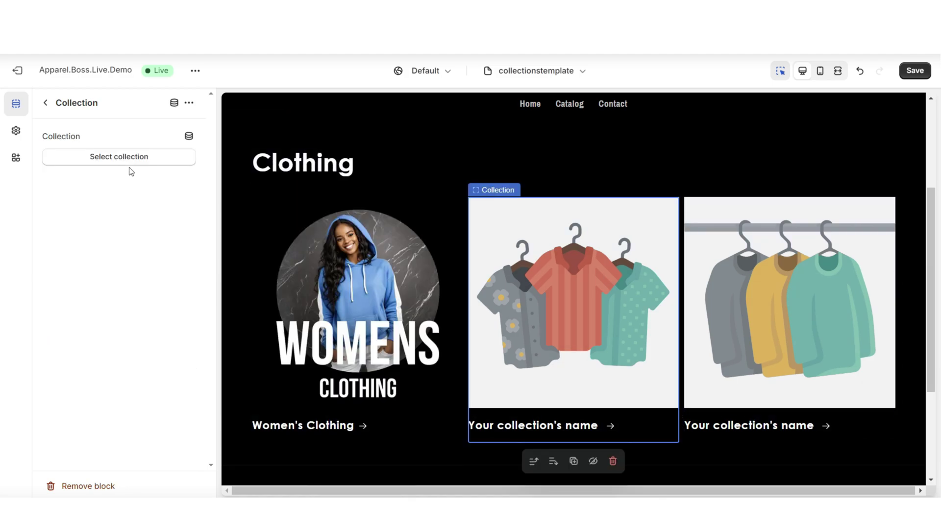
left_click(120, 158)
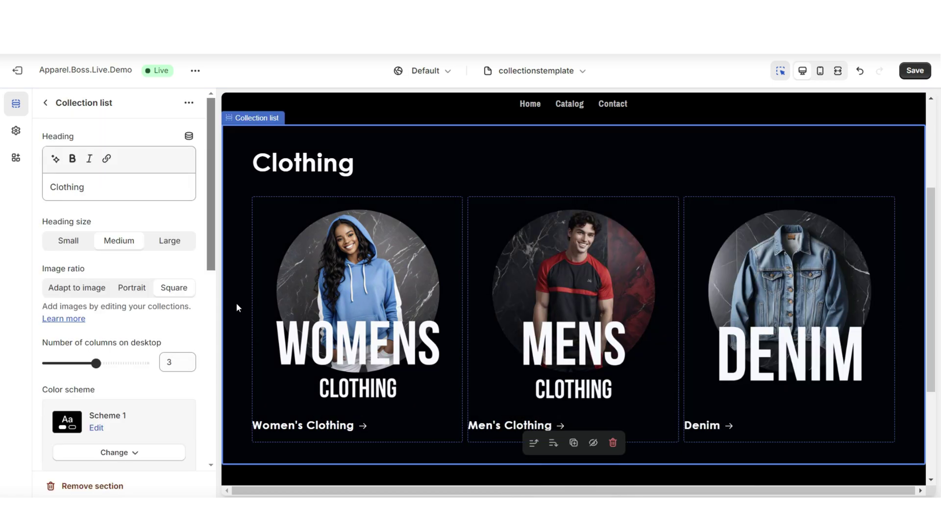
left_click(837, 71)
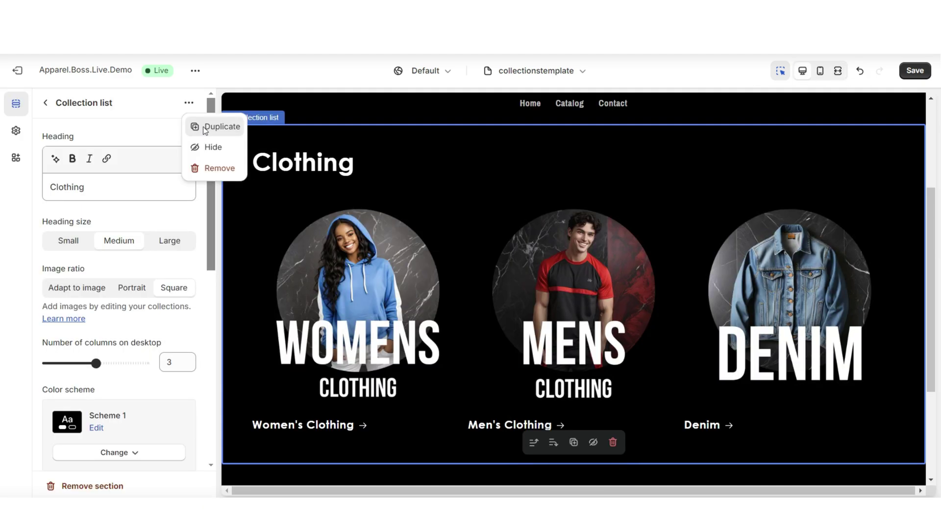
- Duplicate the Clothing list as 'Accessories' with Shoes, Hats and Sunglasses, then save
left_click(204, 127)
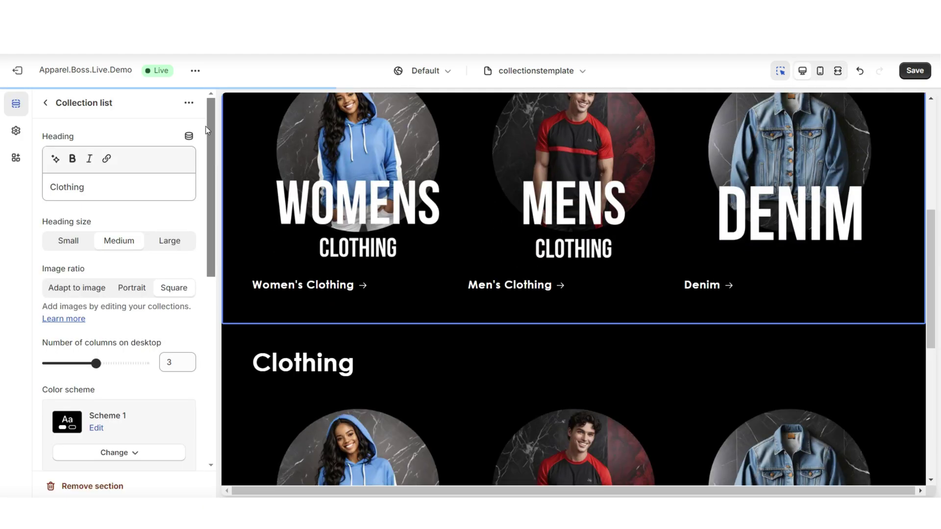
double_click(67, 188)
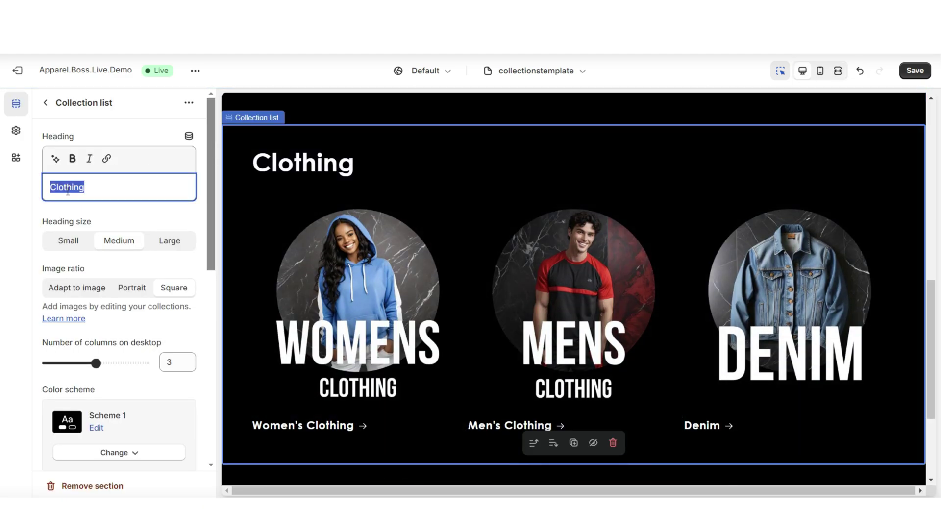
type("Accessories")
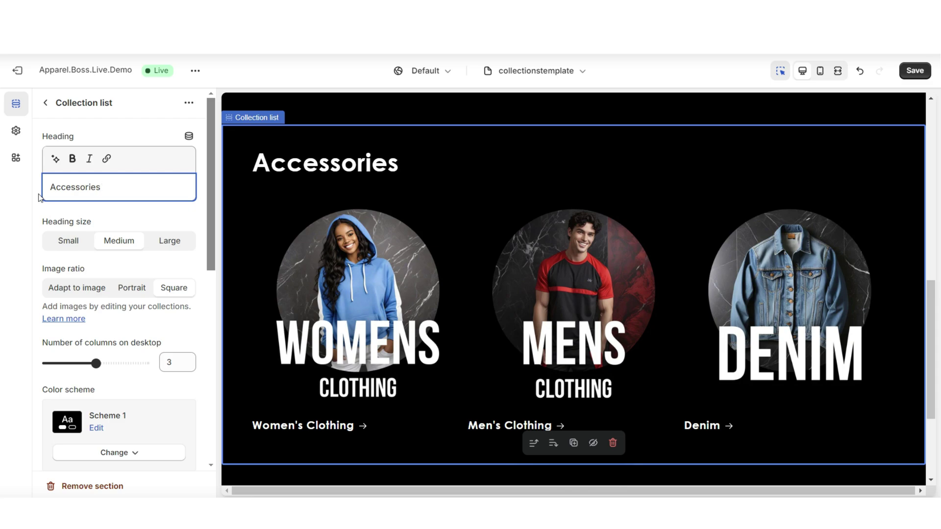
key("Escape")
scroll(884, 180, "up", 4)
scroll(882, 172, "down", 4)
scroll(882, 171, "up", 3)
key("ctrl+s")
key("ctrl+shift+f")
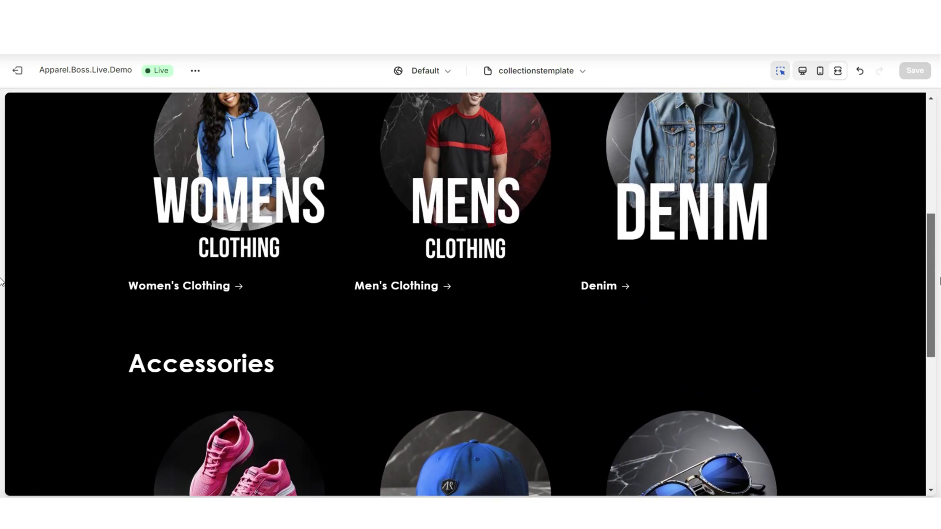
- Switch to the Home page template and scroll through its banner, multicolumn, Video and Rich text sections
left_click_drag(930, 289, 935, 381)
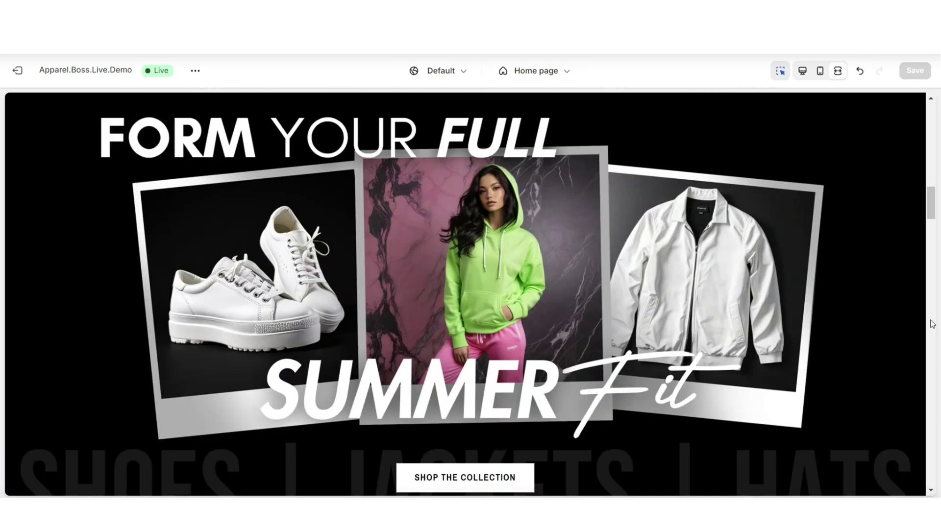
scroll(932, 323, "down", 10)
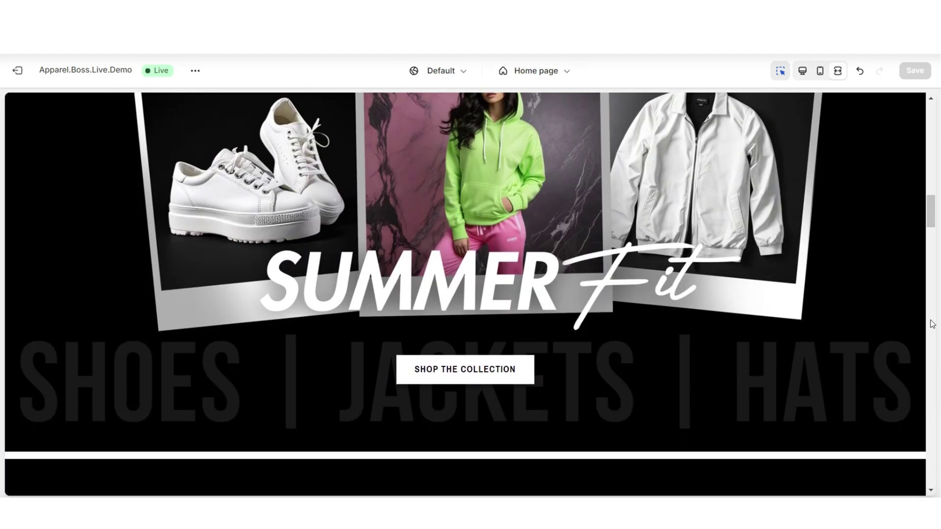
scroll(933, 323, "down", 10)
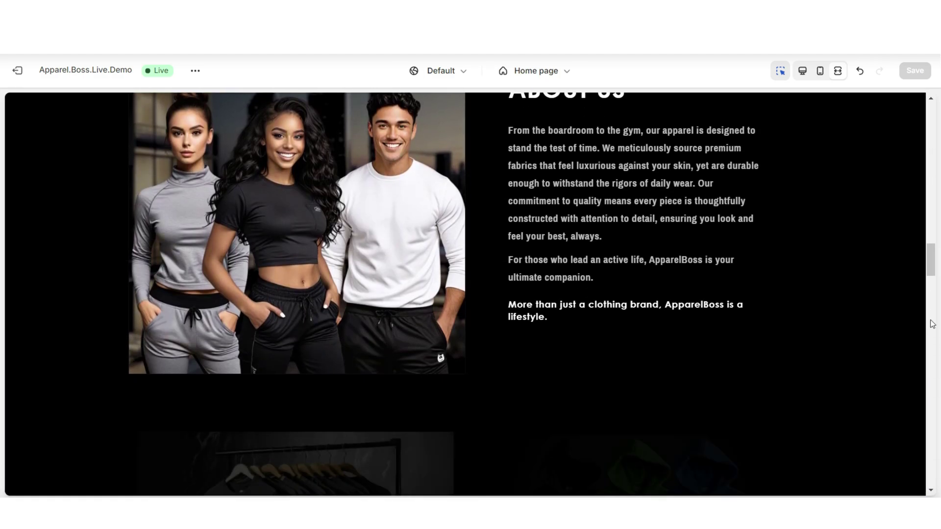
scroll(933, 324, "down", 4)
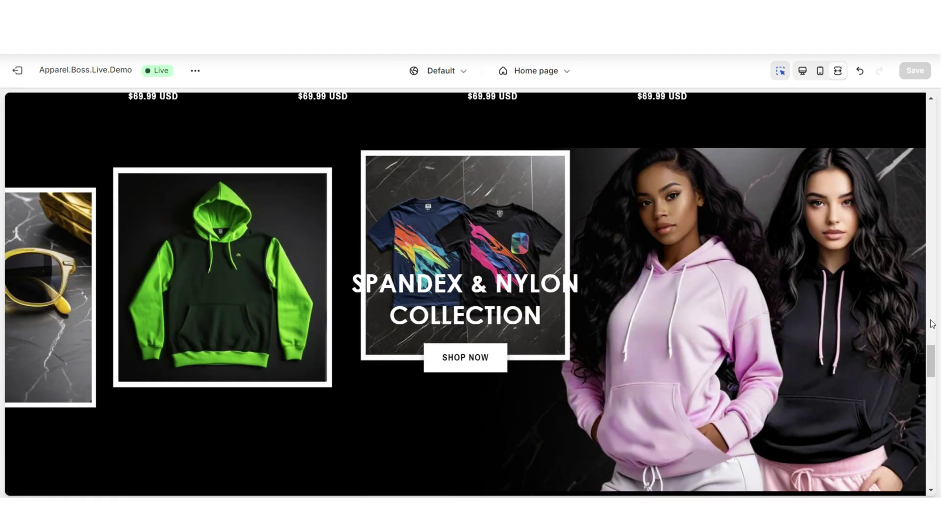
scroll(932, 323, "up", 2)
scroll(932, 348, "down", 2)
scroll(932, 370, "up", 5)
mouse_move(934, 362)
left_mouse_down()
mouse_move(935, 201)
mouse_move(935, 371)
mouse_move(931, 347)
left_mouse_up()
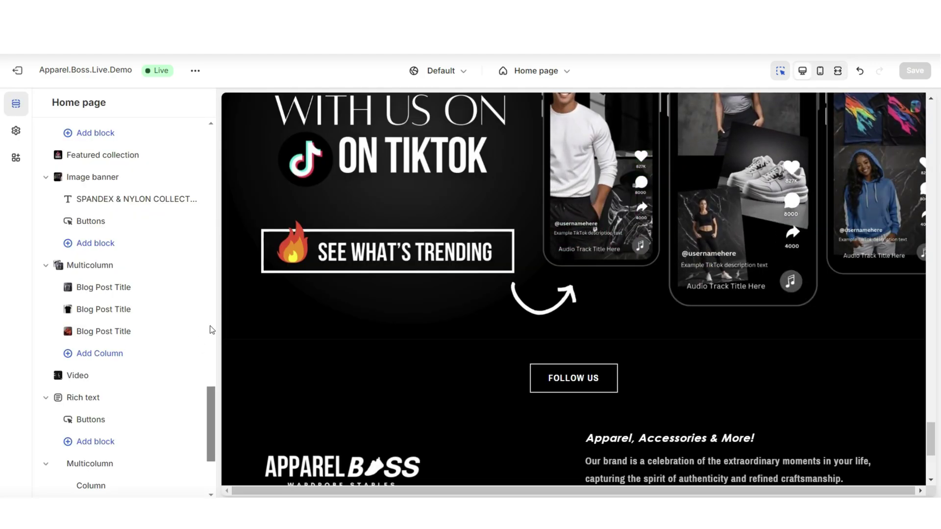
- Add an Image banner section to the home page and preview it at mobile width
scroll(199, 348, "down", 3)
left_click(112, 408)
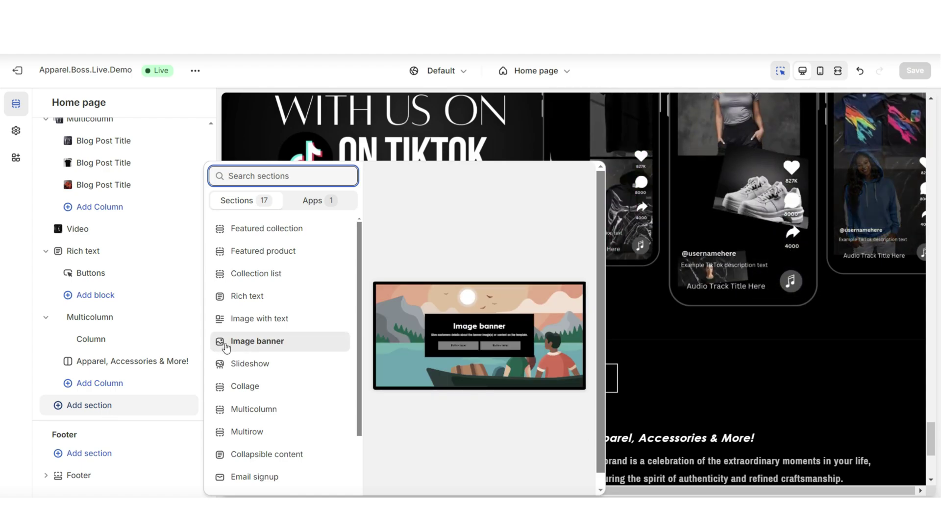
left_click(226, 343)
scroll(213, 351, "down", 5)
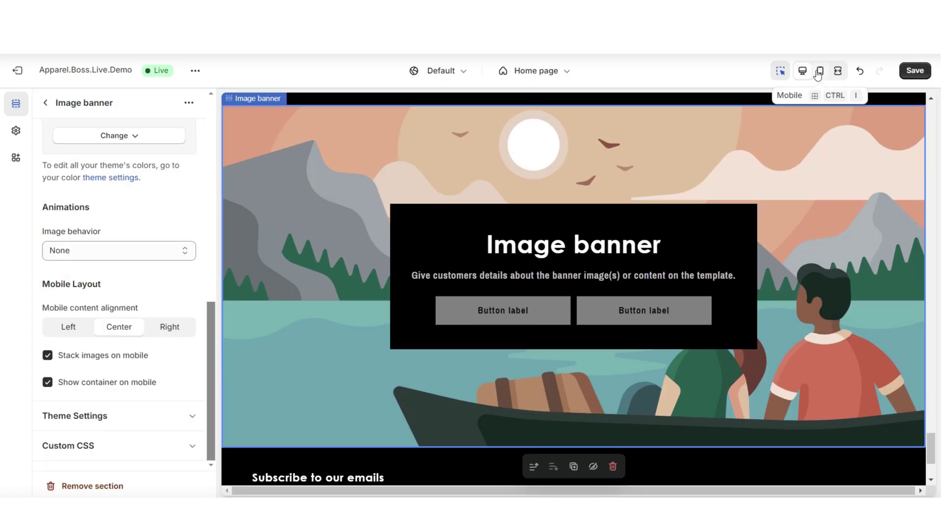
left_click(821, 70)
scroll(688, 327, "down", 10)
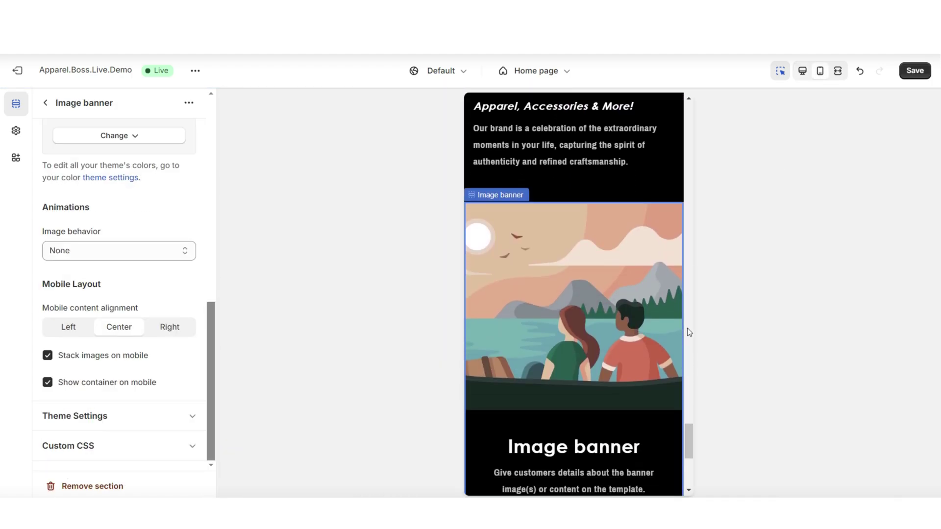
- Paste 'Shop Our New Platform Sneakers' as a large heading and paste the sneaker description
right_click(93, 184)
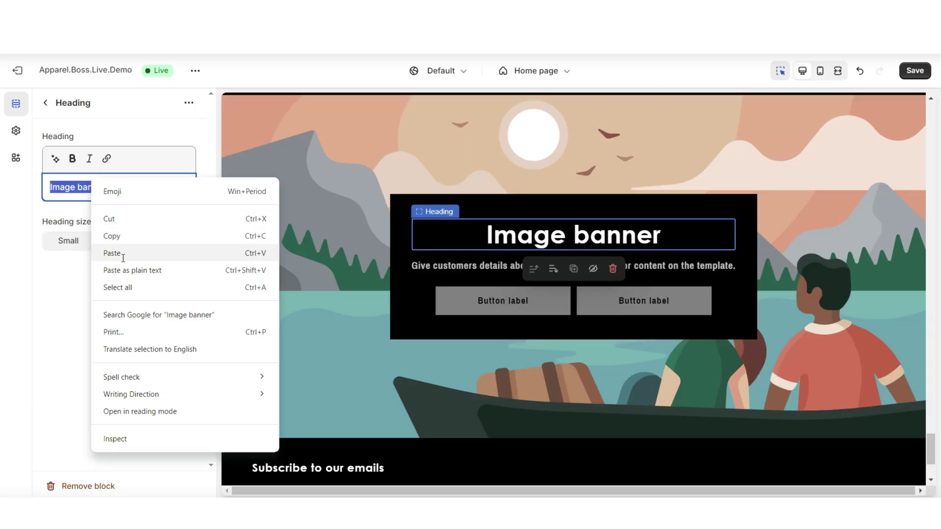
left_click(112, 253)
left_click(80, 254)
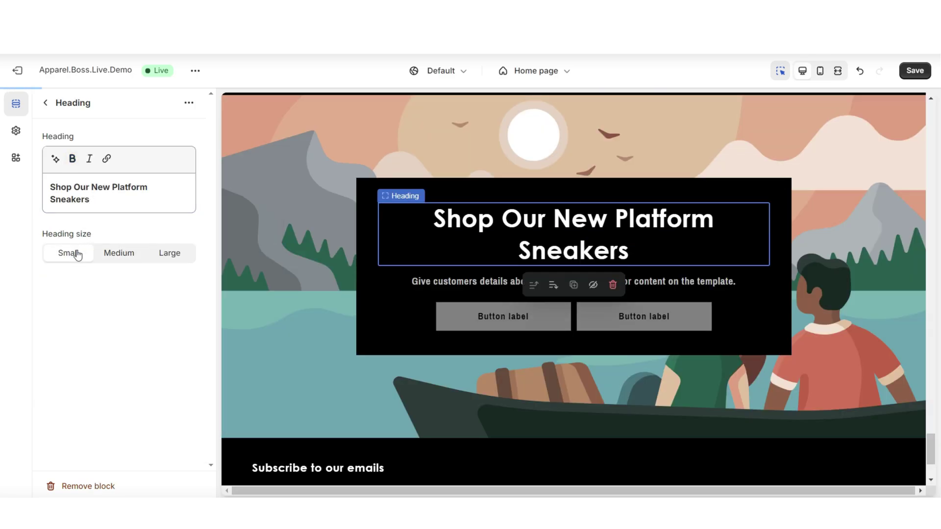
left_click(169, 258)
left_click(610, 285)
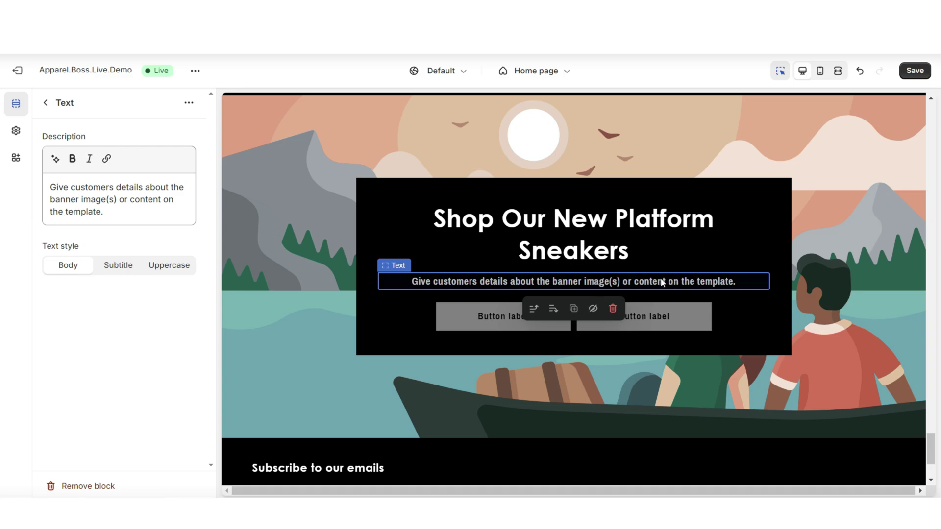
triple_click(147, 210)
type("Brand new ultra-comfortable sneakers! Summer Ready!")
- Label the first button SHOP NOW linked to the Shoes collection and clear the second button's label
left_click(483, 318)
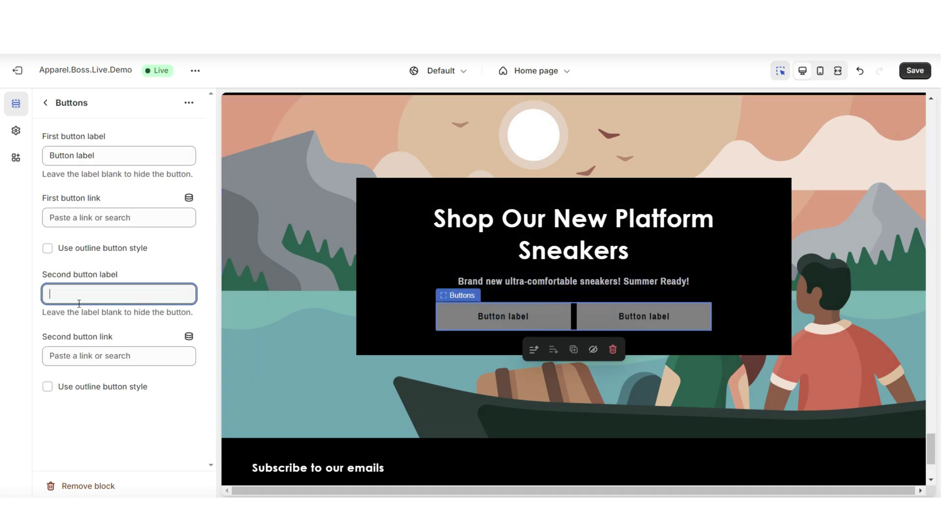
triple_click(78, 155)
type("SHOP NOW")
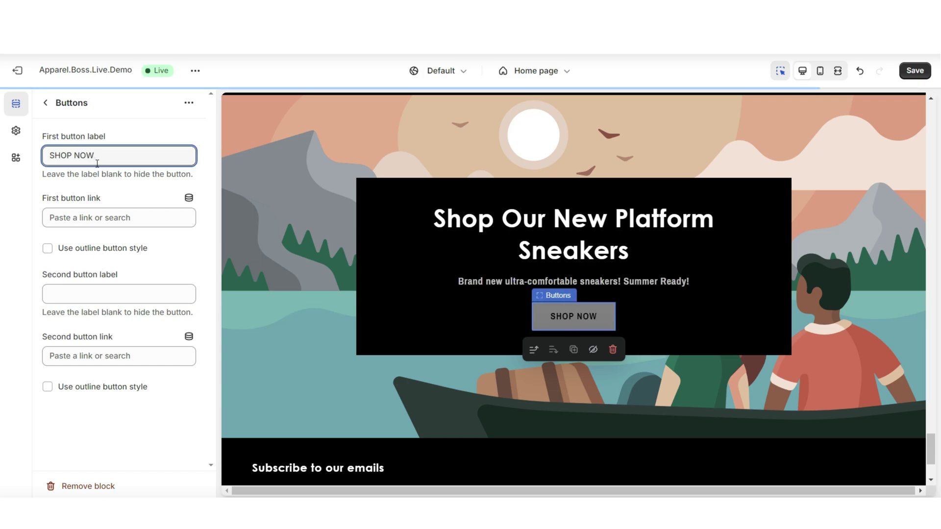
left_click(44, 224)
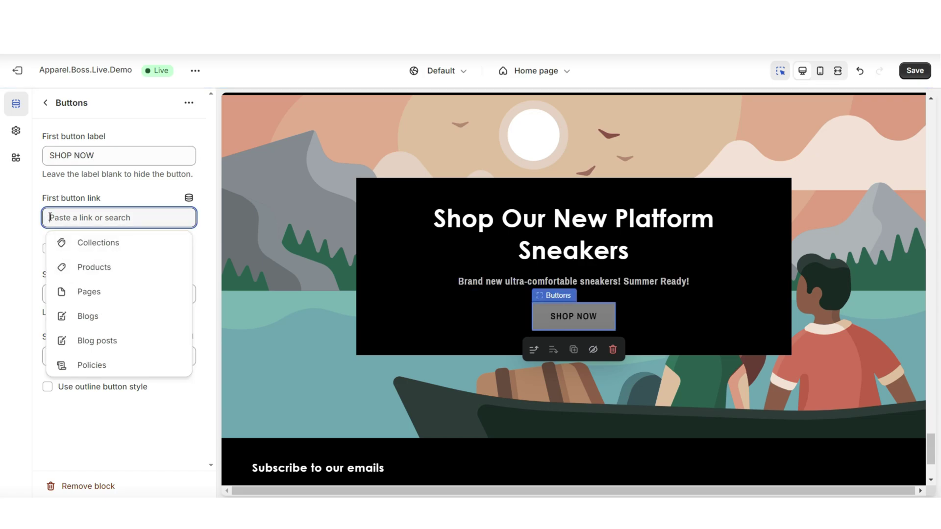
double_click(95, 249)
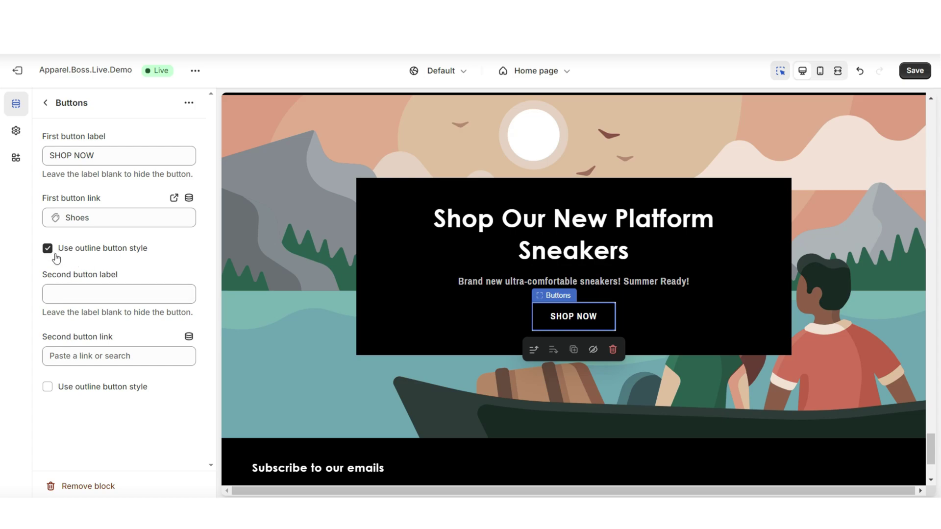
left_click(290, 249)
- Set the banner overlay opacity to 40% and the banner height to Large
scroll(205, 257, "up", 10)
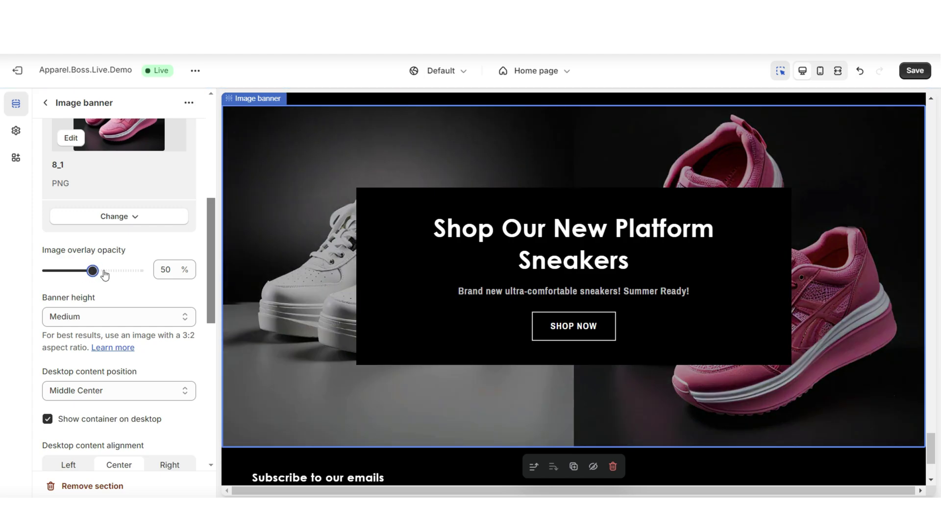
left_click_drag(104, 274, 96, 273)
scroll(97, 270, "down", 1)
left_click(78, 257)
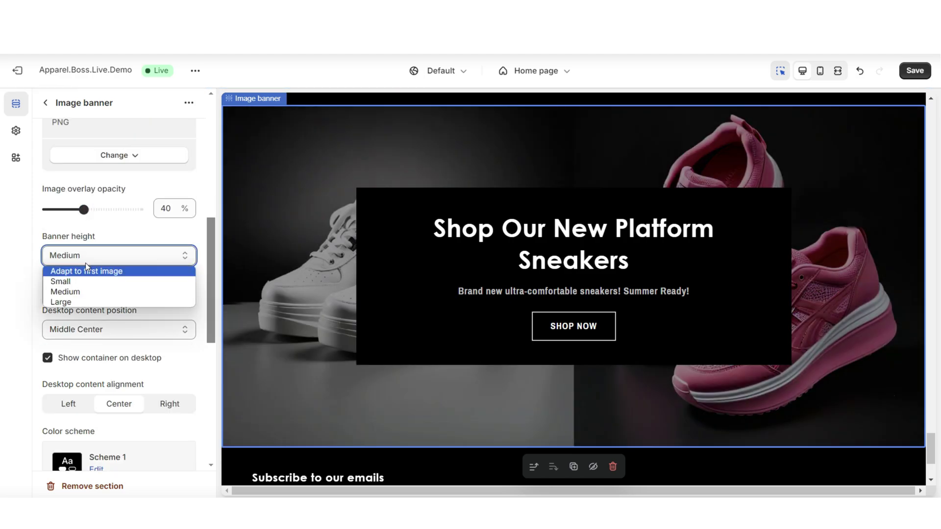
left_click(93, 282)
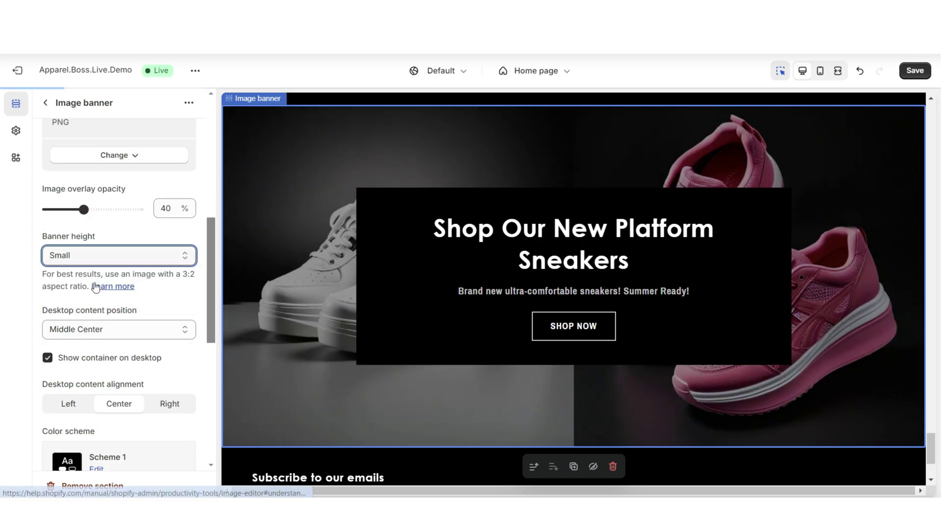
key("Down")
key("Down")
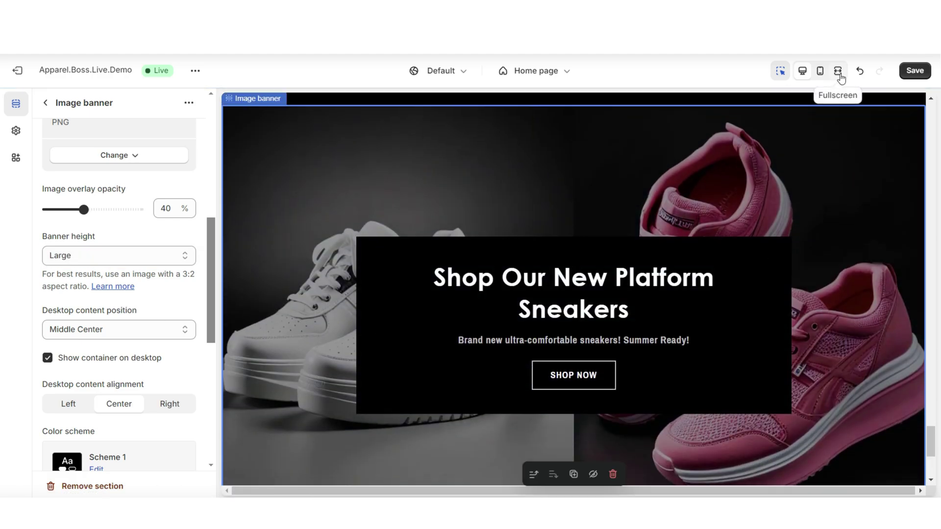
- Uncheck Show container on desktop and check the banner in full-screen preview
left_click(837, 70)
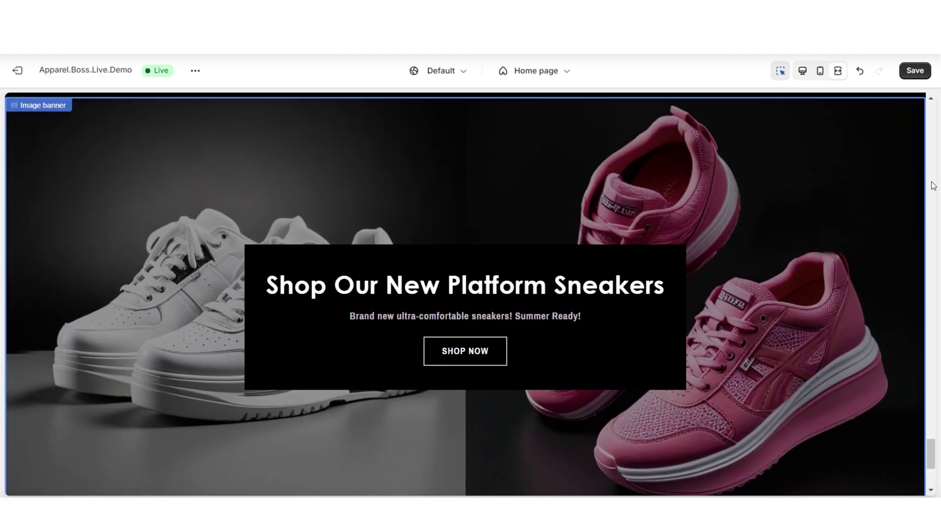
left_click(837, 70)
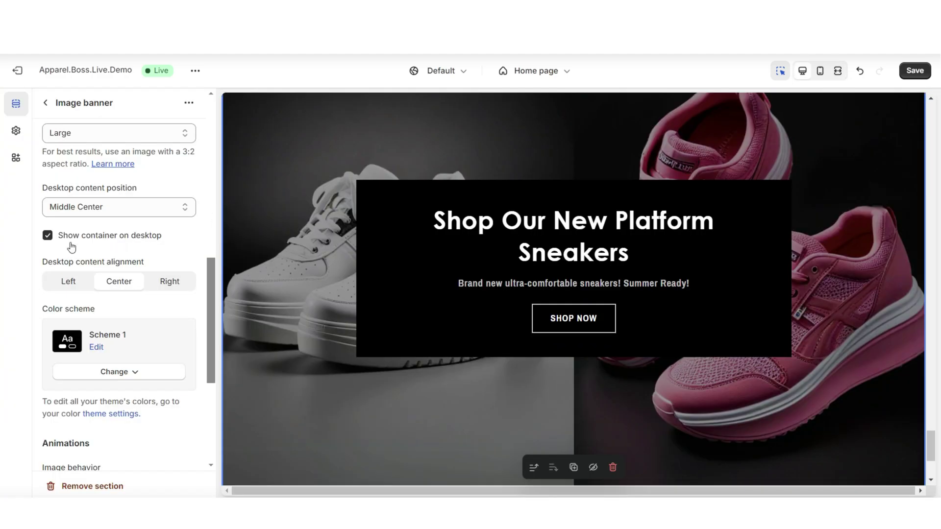
left_click(48, 238)
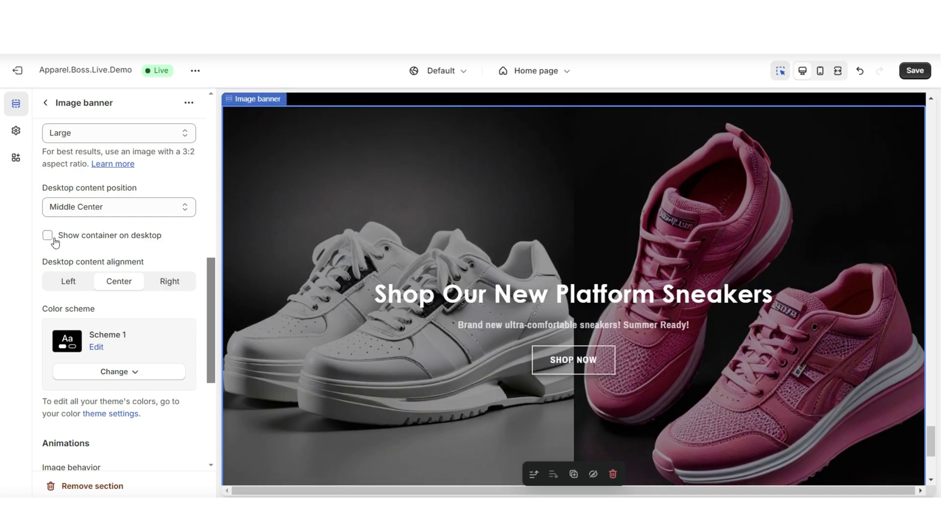
left_click(838, 70)
scroll(912, 219, "down", 3)
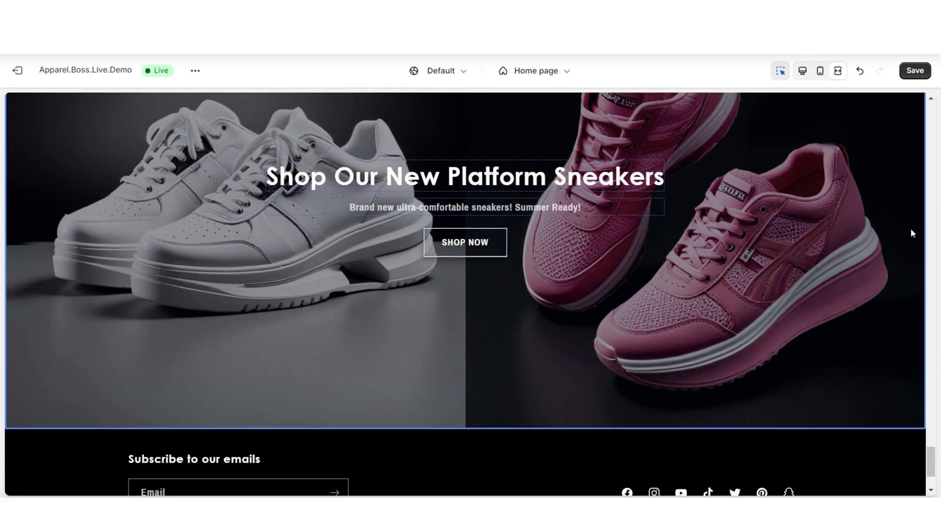
scroll(911, 228, "up", 3)
left_click(838, 71)
left_click(820, 70)
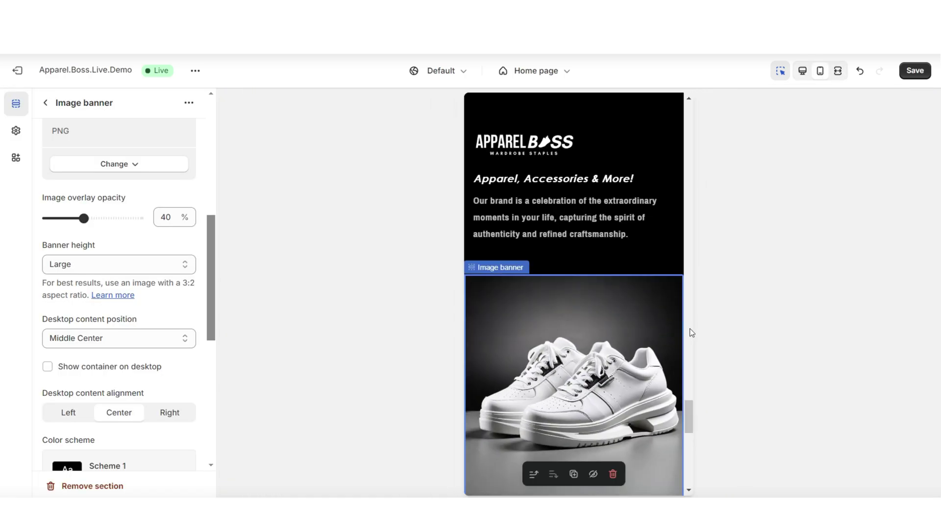
- Turn Stack images on mobile off and back on, keeping the banner photos stacked
scroll(690, 328, "down", 3)
scroll(690, 328, "down", 5)
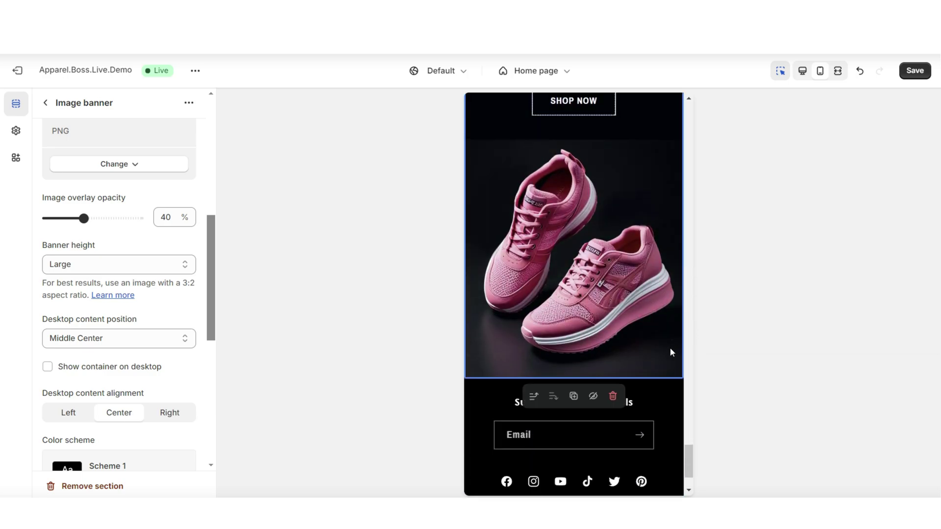
scroll(670, 351, "up", 5)
scroll(72, 289, "down", 7)
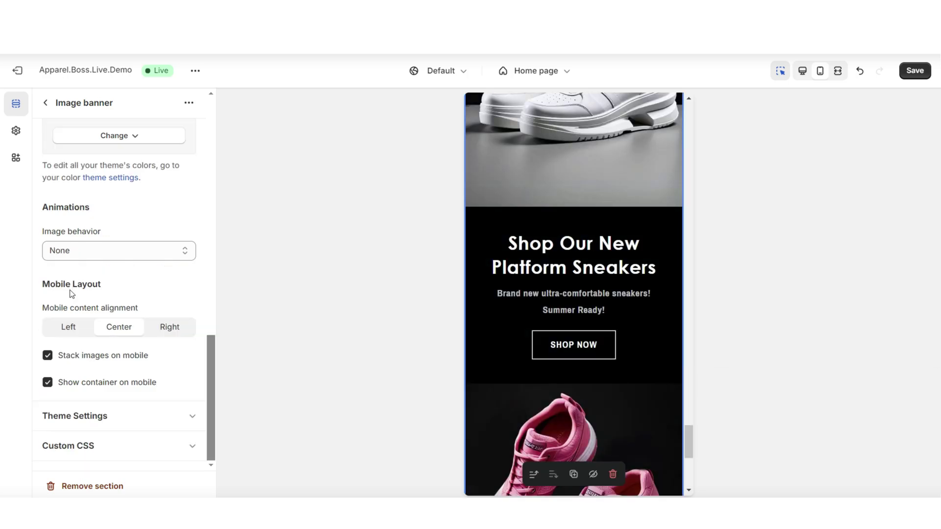
left_click(47, 355)
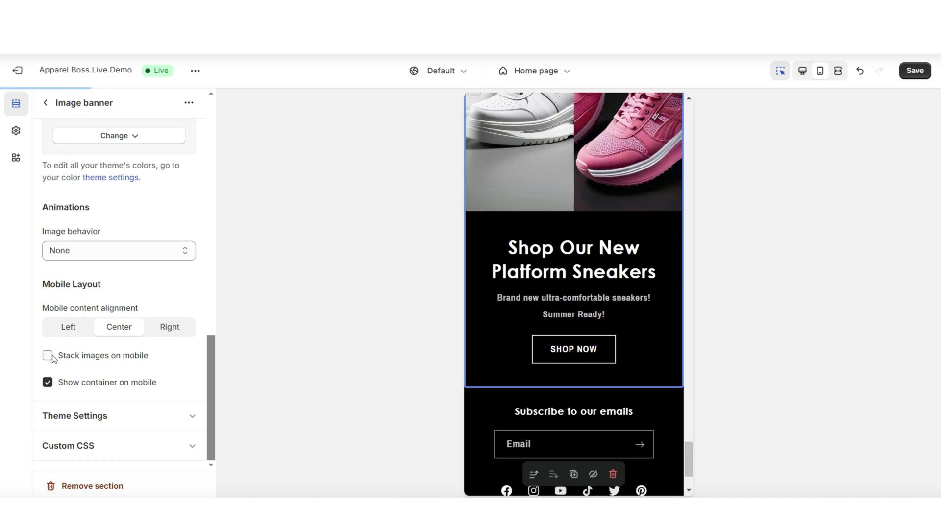
scroll(689, 396, "up", 1)
scroll(690, 401, "down", 5)
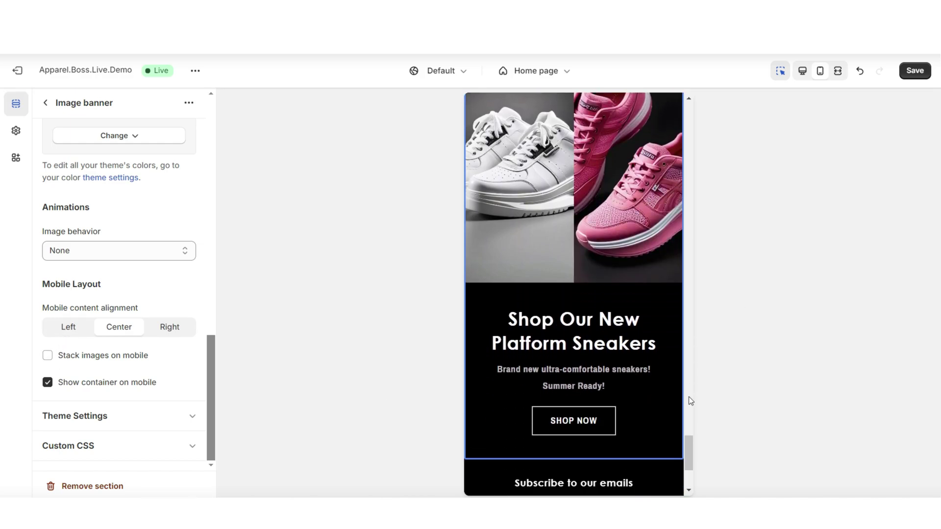
left_click(47, 355)
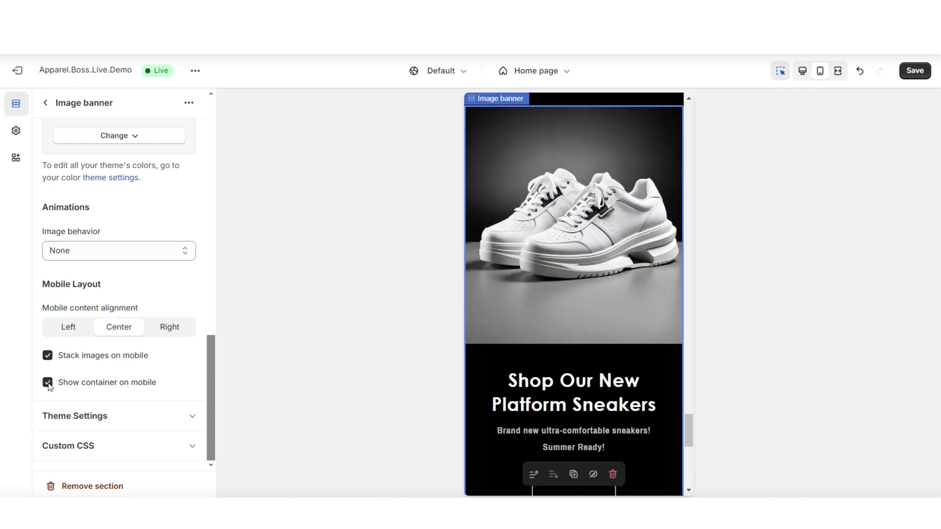
- Uncheck Show container on mobile and view the page in full-screen preview
left_click(48, 383)
scroll(650, 325, "up", 1)
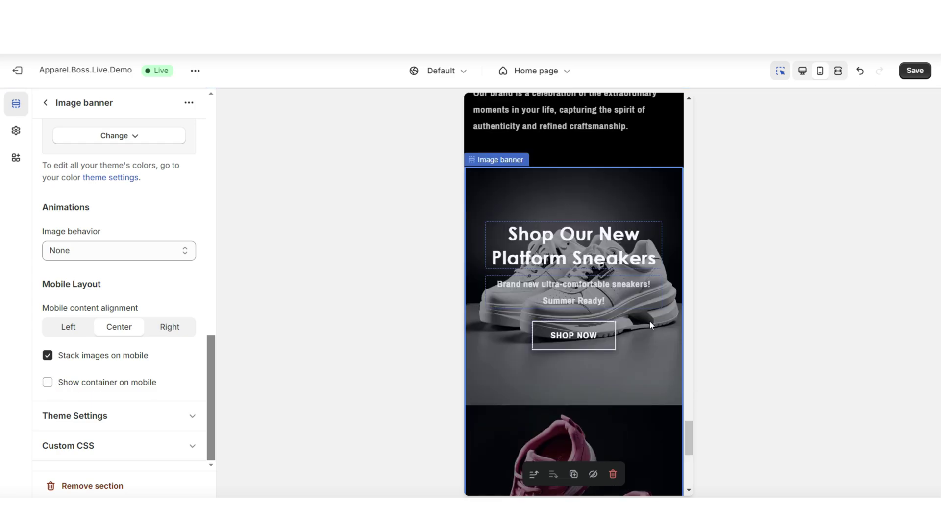
scroll(679, 321, "down", 1)
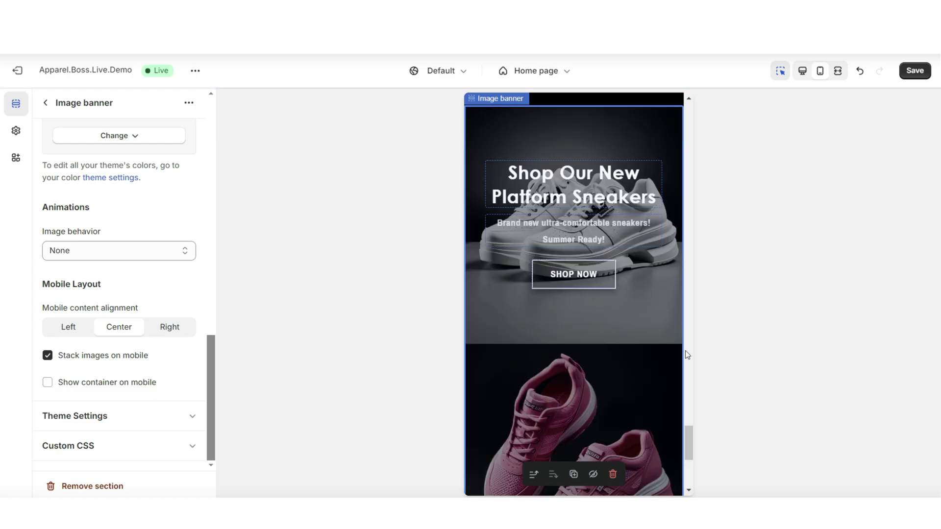
scroll(689, 353, "down", 3)
key("ctrl+shift+f")
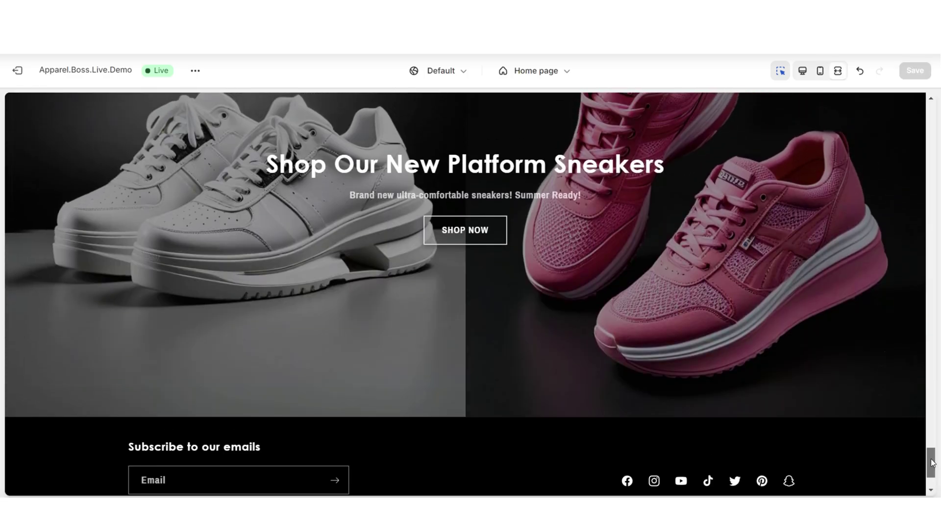